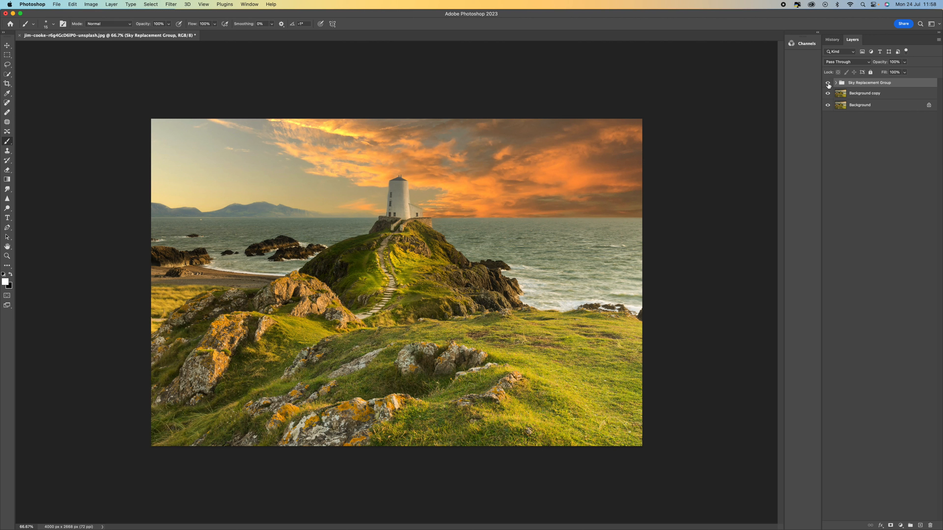
- Delete the Sky Replacement Group and Background copy layers, and duplicate the Background layer
key("Delete")
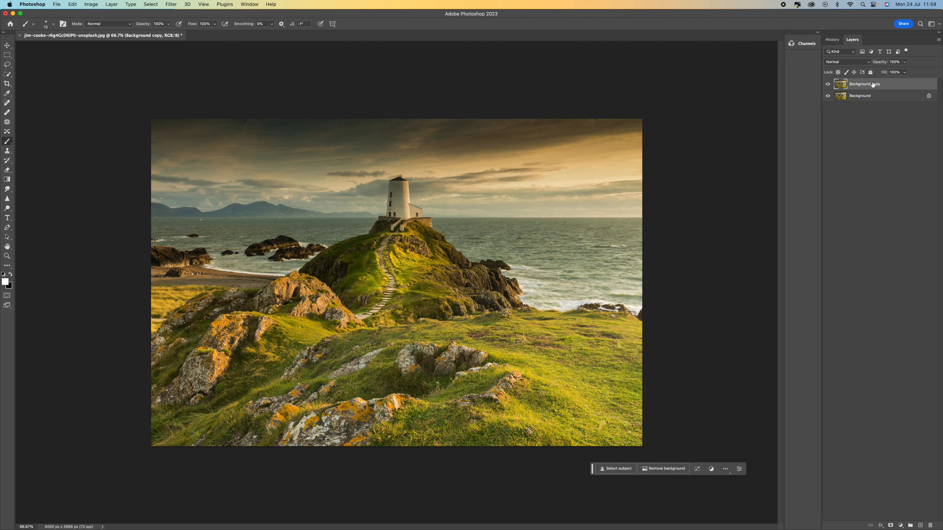
key("Delete")
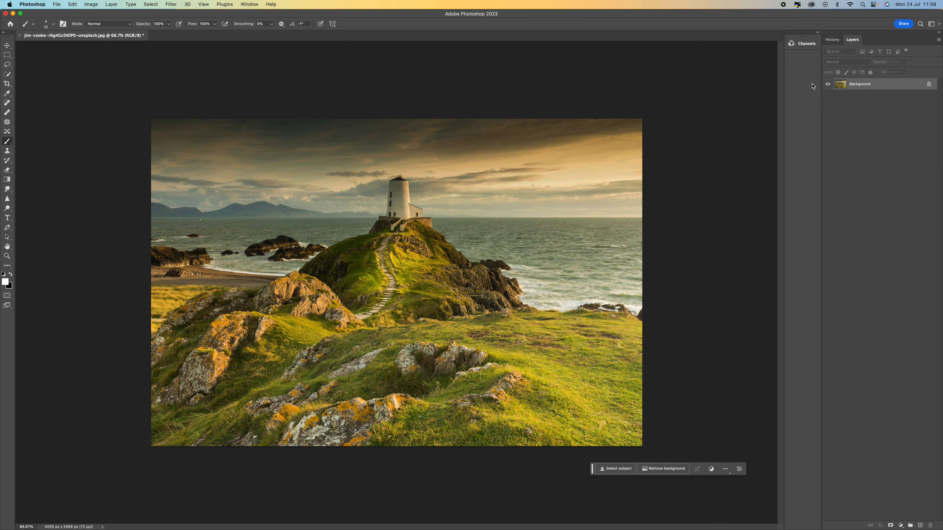
key("super+j")
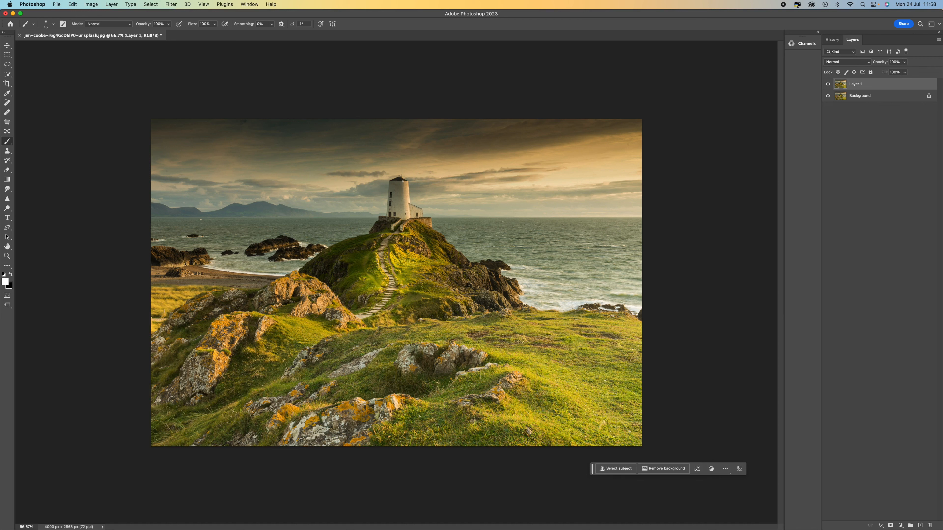
- Paint a straight white line down the lighthouse, and add a Levels adjustment layer with the black input level at 101
left_click(407, 220, "shift")
left_click(901, 525)
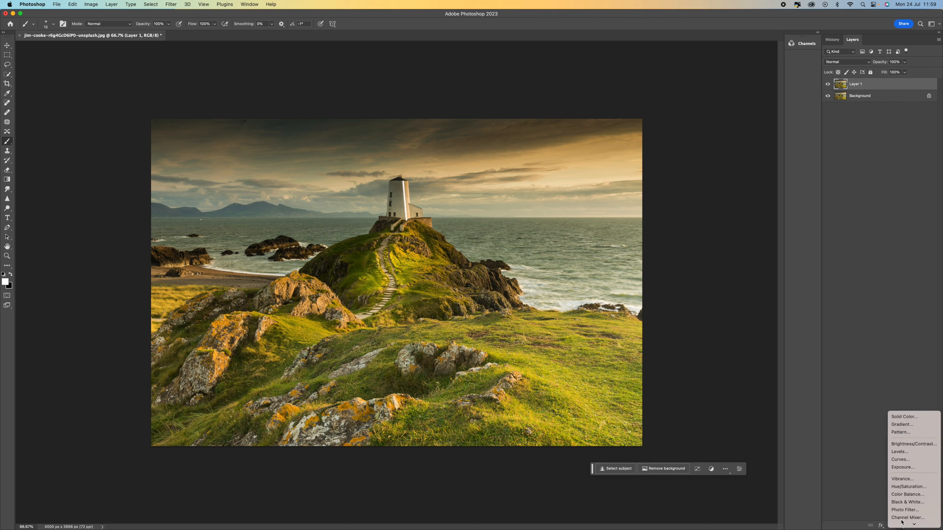
left_click(907, 455)
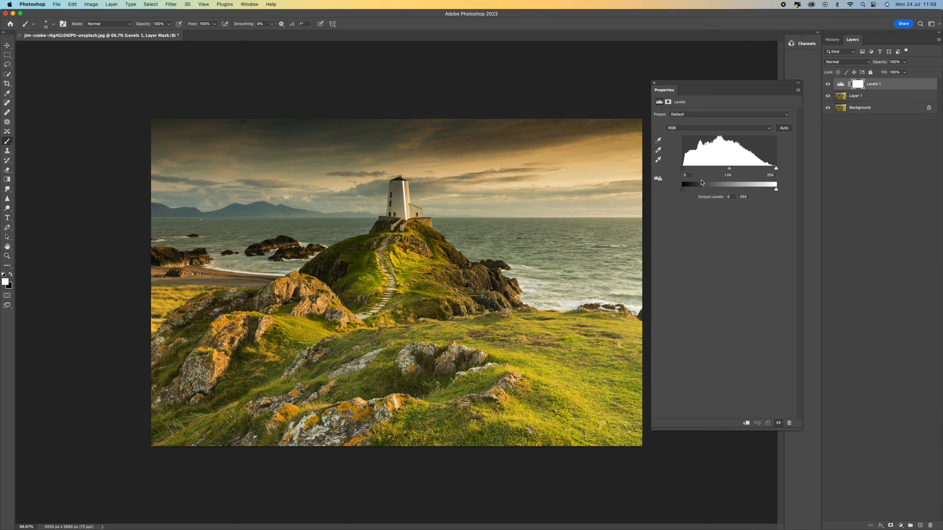
left_click_drag(683, 168, 719, 169)
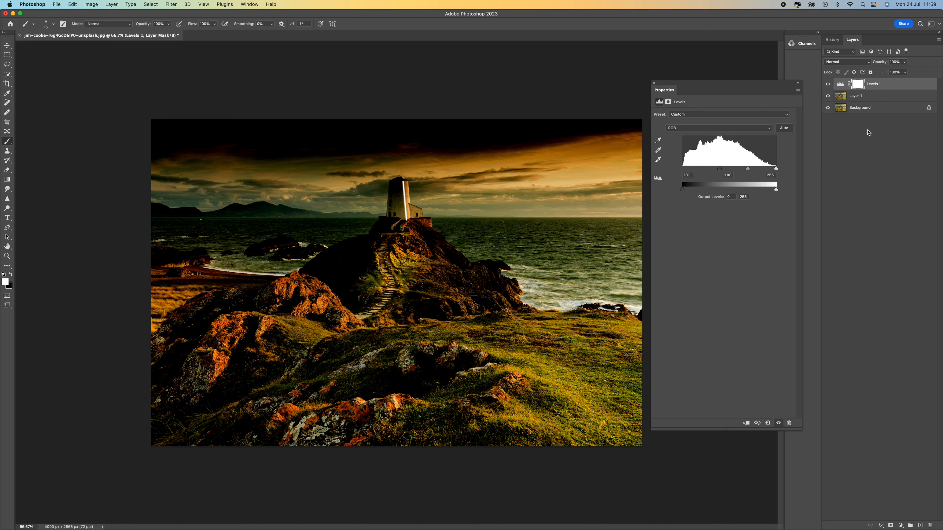
- On Layer 1, paint straight white lines along the shadow directions on the foreground grass and the headland slope
left_click(854, 96)
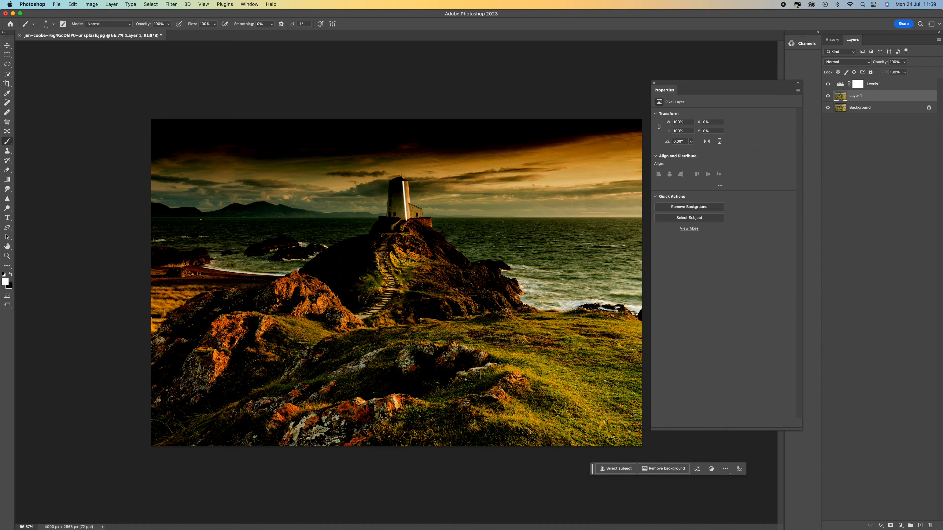
left_click_drag(416, 398, 507, 365)
left_click(442, 298, "shift")
left_click_drag(416, 281, 441, 283)
left_click(501, 261, "shift")
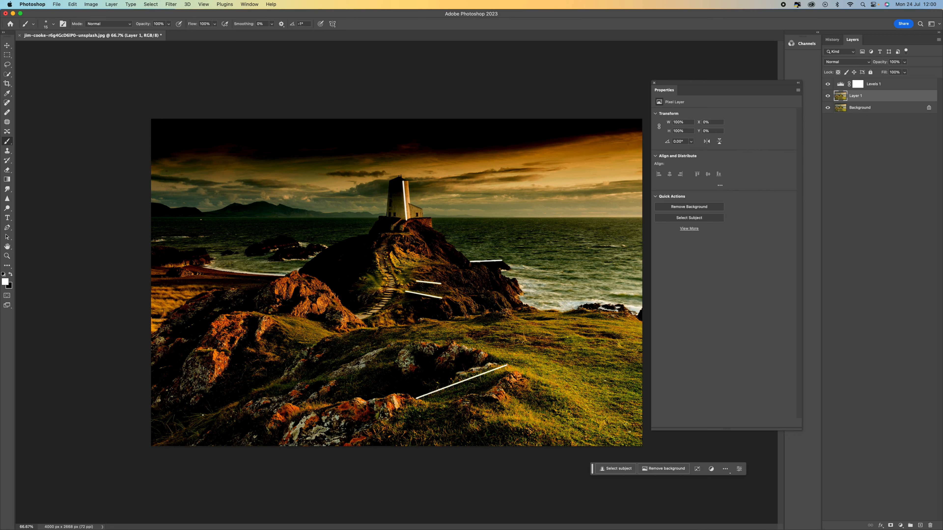
left_click(295, 362, "shift")
left_click(370, 331, "shift")
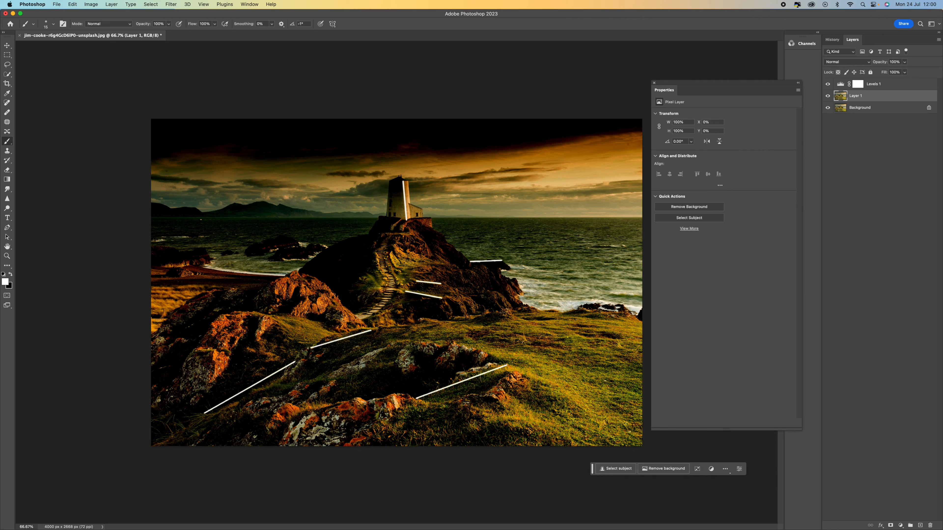
left_click(415, 326, "shift")
- Paint roughly horizontal white lines across the beach and the field beside the rocks to mark the shadow direction
left_click(183, 270, "shift")
left_click(246, 277, "shift")
left_click(184, 300, "shift")
left_click_drag(156, 289, 228, 288)
left_click(167, 314, "shift")
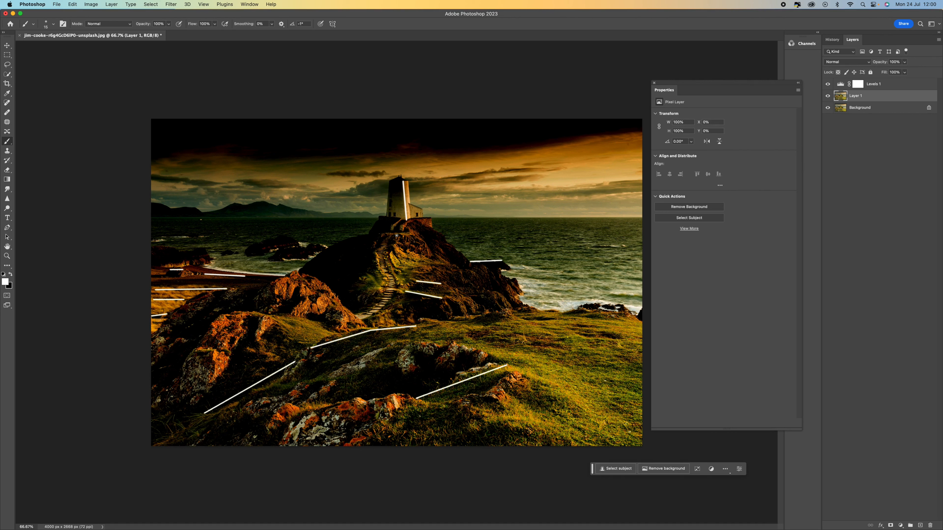
- Add short arrows beside and below the lighthouse, and put arrowheads on the headland and foreground lines
left_click_drag(421, 236, 398, 236)
left_click_drag(430, 218, 413, 218)
left_click_drag(434, 217, 430, 223)
left_click_drag(495, 258, 499, 266)
left_click_drag(440, 282, 439, 304)
left_click_drag(504, 364, 506, 372)
left_click_drag(415, 326, 413, 332)
left_click_drag(290, 359, 296, 360)
left_click_drag(295, 369, 296, 361)
- Paint arrowheads on the ends of the beach and field lines so they point towards the sea
left_click_drag(244, 269, 227, 288)
left_click_drag(227, 288, 224, 293)
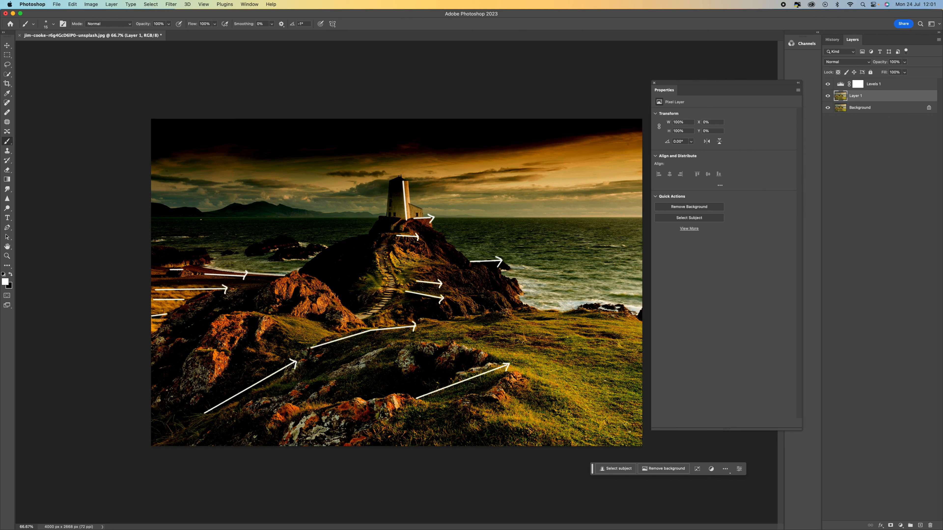
left_click_drag(176, 264, 185, 269)
left_click_drag(185, 269, 185, 299)
left_click_drag(184, 299, 172, 314)
left_click_drag(173, 314, 169, 318)
- Paint a long diagonal line from the rocks to the horizon, scribble on the shaded hillside, and circle lit slope and rock areas
left_click(640, 220, "shift")
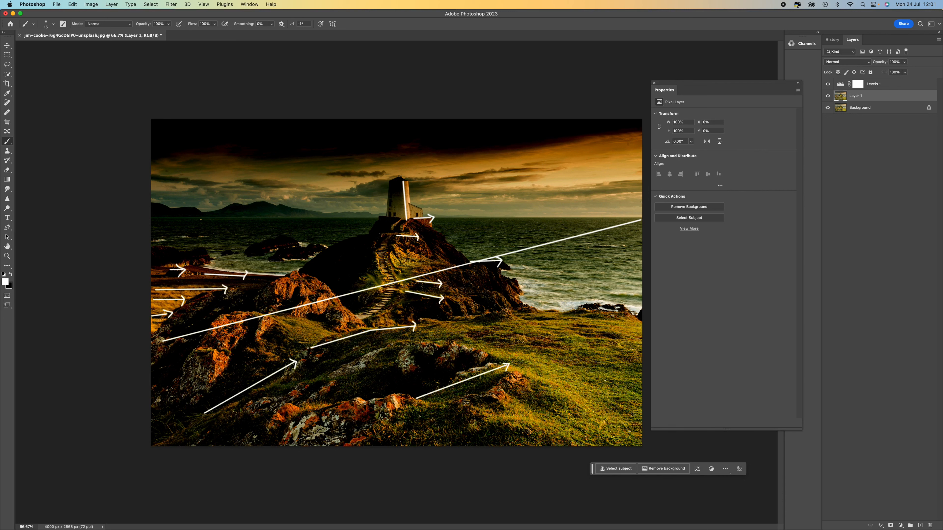
left_click(654, 83)
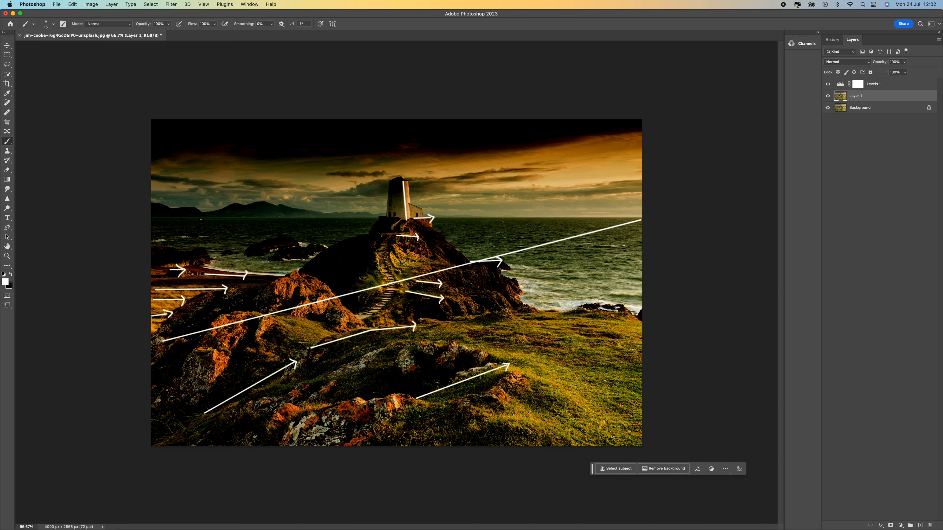
mouse_move(378, 226)
left_mouse_down()
mouse_move(335, 254)
mouse_move(357, 263)
mouse_move(342, 284)
left_mouse_up()
mouse_move(435, 254)
left_mouse_down()
mouse_move(390, 253)
mouse_move(446, 281)
mouse_move(446, 252)
left_mouse_up()
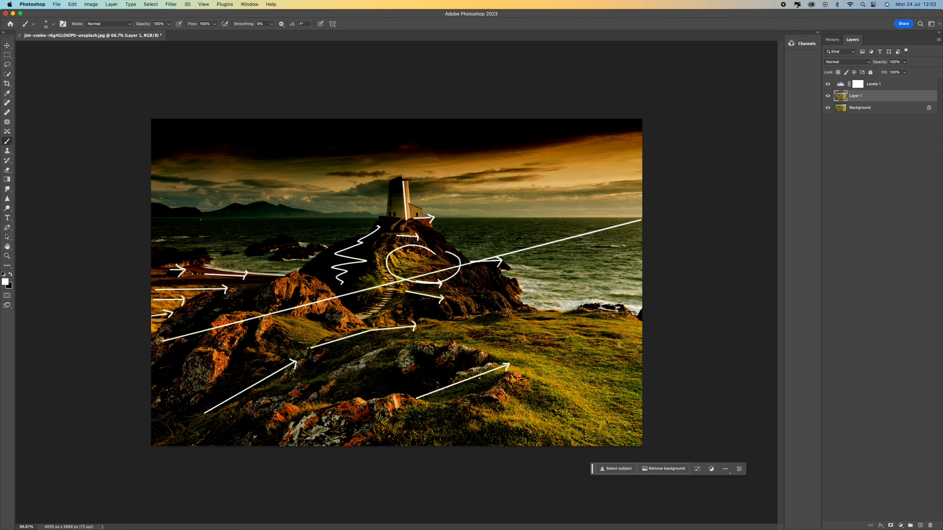
left_click_drag(336, 288, 359, 299)
left_click_drag(288, 269, 303, 271)
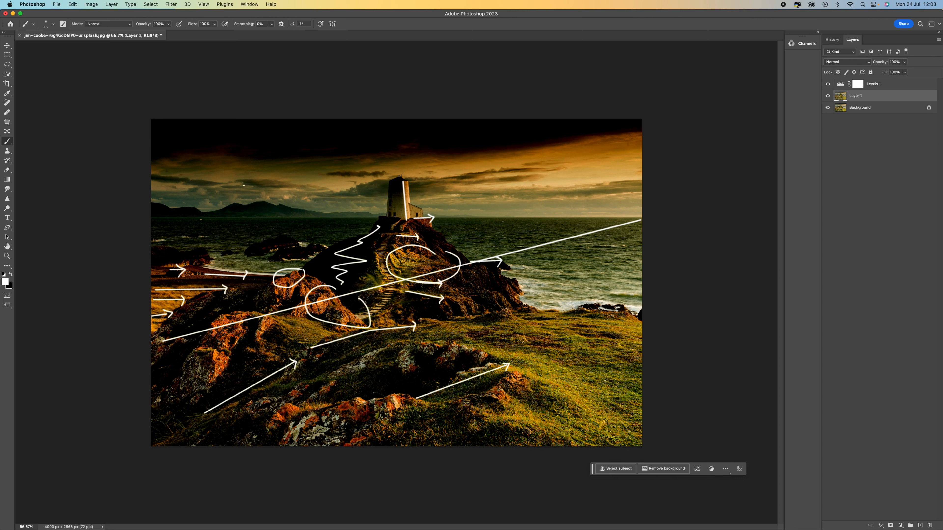
- Circle three areas of the sky in white, and mark the image edge near the horizon with arrows and a curve
mouse_move(190, 142)
left_mouse_down()
mouse_move(233, 178)
mouse_move(177, 146)
left_mouse_up()
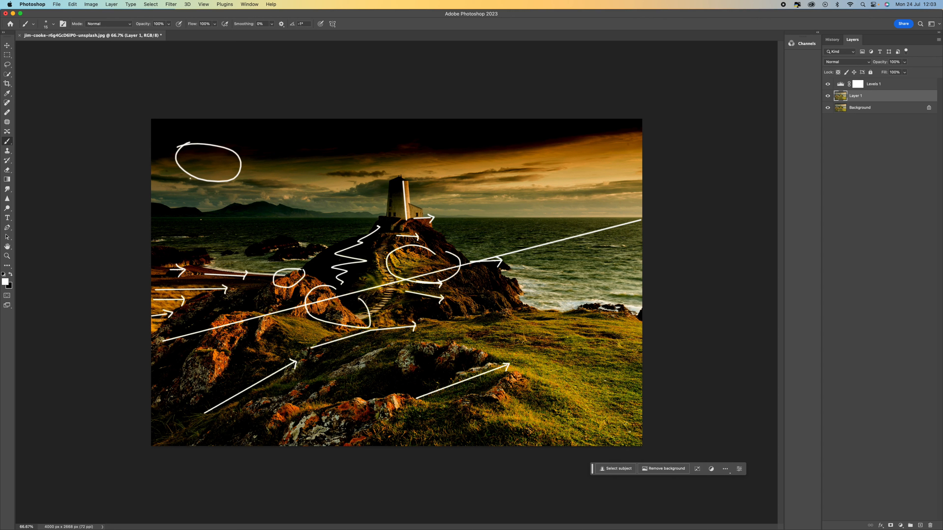
mouse_move(395, 153)
left_mouse_down()
mouse_move(417, 171)
mouse_move(400, 148)
left_mouse_up()
mouse_move(520, 187)
left_mouse_down()
mouse_move(479, 213)
mouse_move(521, 179)
left_mouse_up()
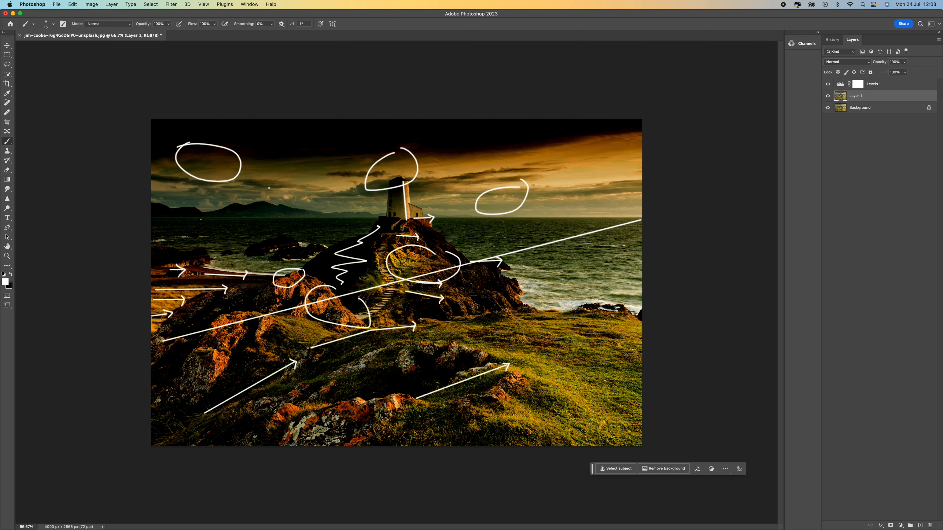
mouse_move(636, 161)
left_mouse_down()
mouse_move(654, 178)
mouse_move(658, 156)
mouse_move(605, 190)
left_mouse_up()
mouse_move(636, 197)
left_mouse_down()
mouse_move(639, 205)
mouse_move(625, 203)
mouse_move(642, 242)
left_mouse_up()
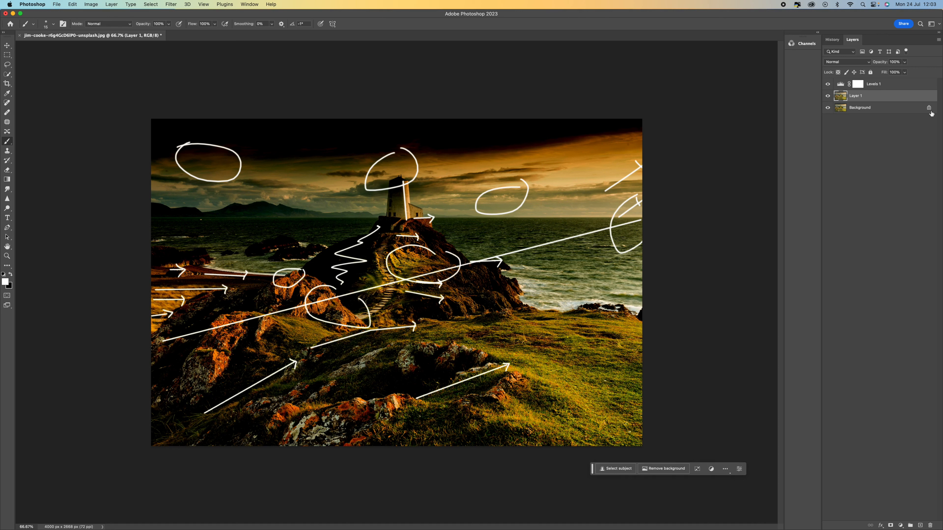
- Hide the Levels layer, and mark the sky with a long horizontal line plus white strokes and a loop around the clouds
left_click(828, 85)
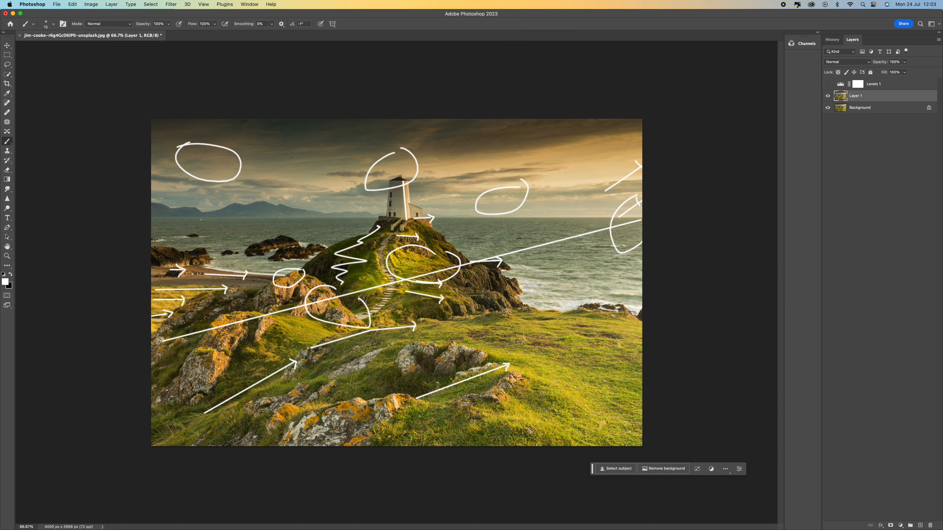
left_click_drag(181, 134, 523, 142)
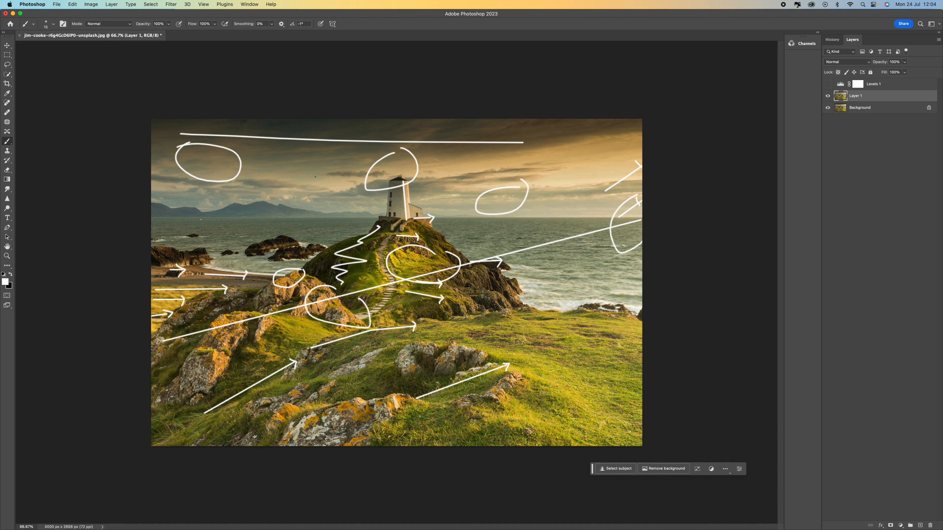
mouse_move(313, 173)
left_mouse_down()
mouse_move(293, 189)
mouse_move(336, 184)
mouse_move(358, 168)
left_mouse_up()
left_click_drag(498, 168, 443, 189)
left_click_drag(567, 196, 542, 187)
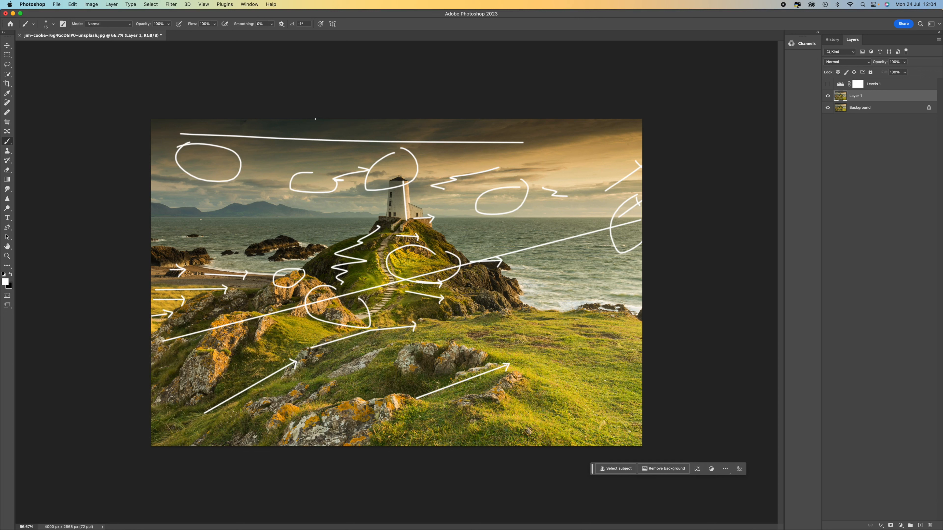
- Delete the annotated Layer 1 and the Levels 1 layer, and duplicate the Background layer again
key("BackSpace")
left_click(885, 86)
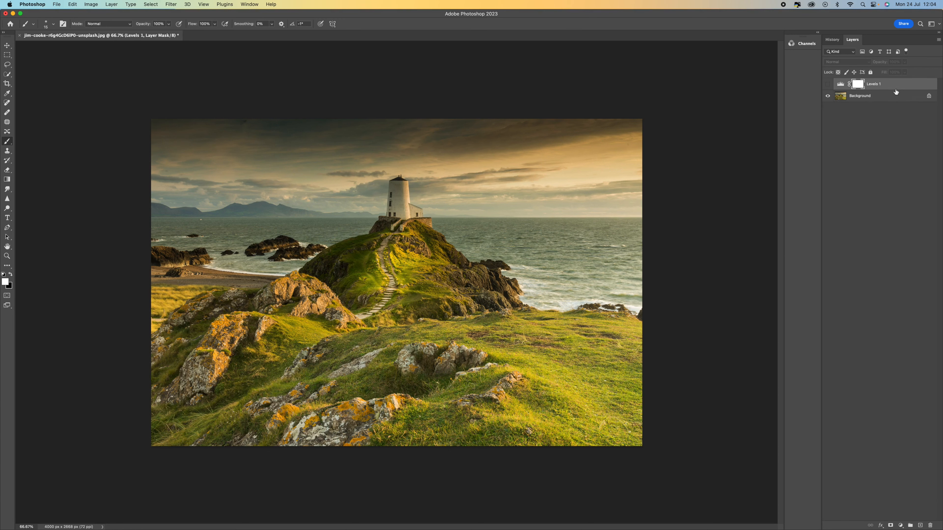
key("BackSpace")
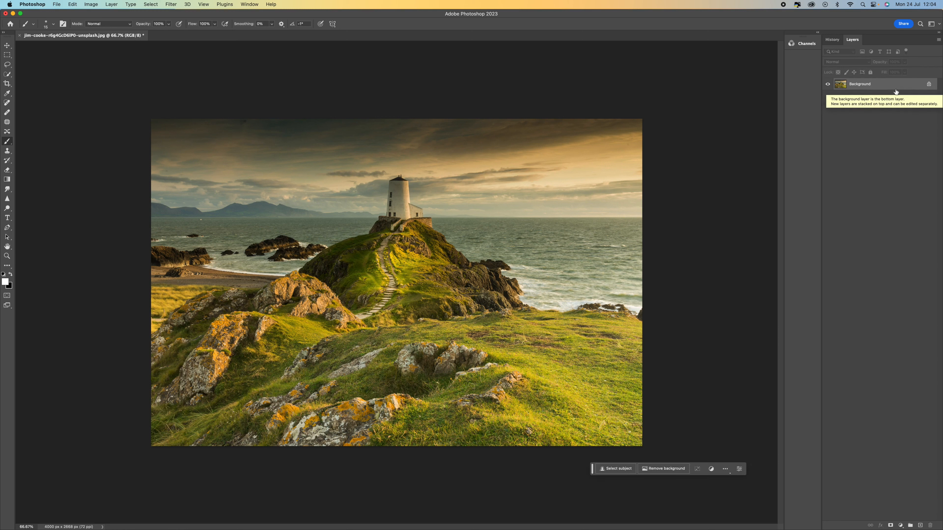
key("super+j")
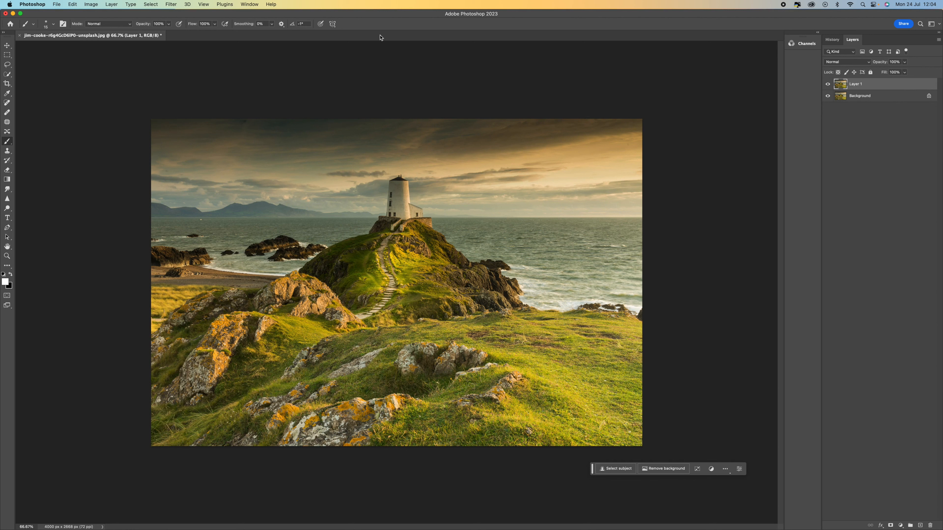
- Start Sky Replacement on the duplicate layer, and browse the Blue Skies, Spectacular and Sunsets presets
left_click(71, 4)
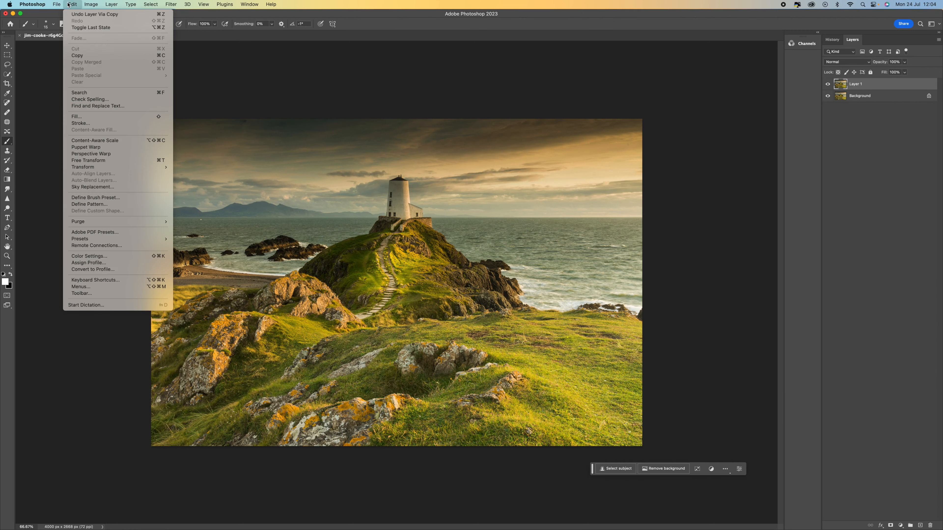
left_click(96, 189)
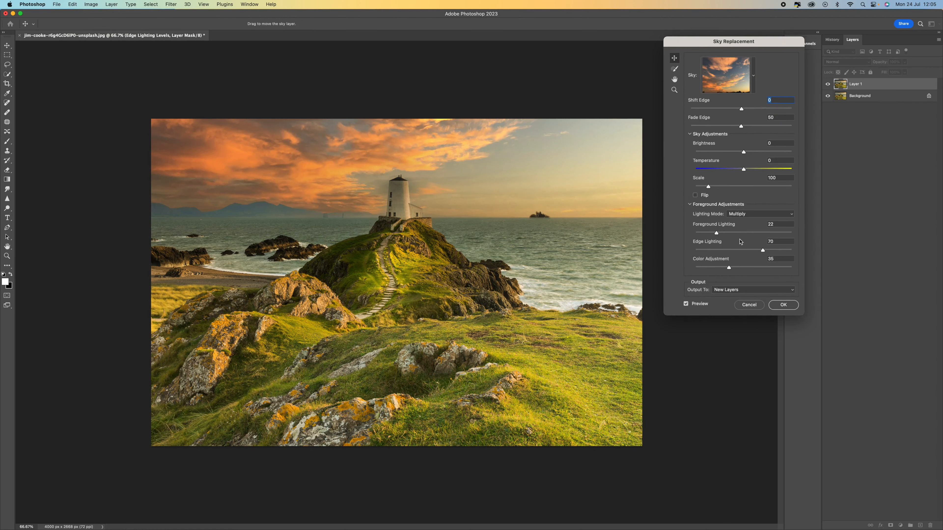
left_click(754, 77)
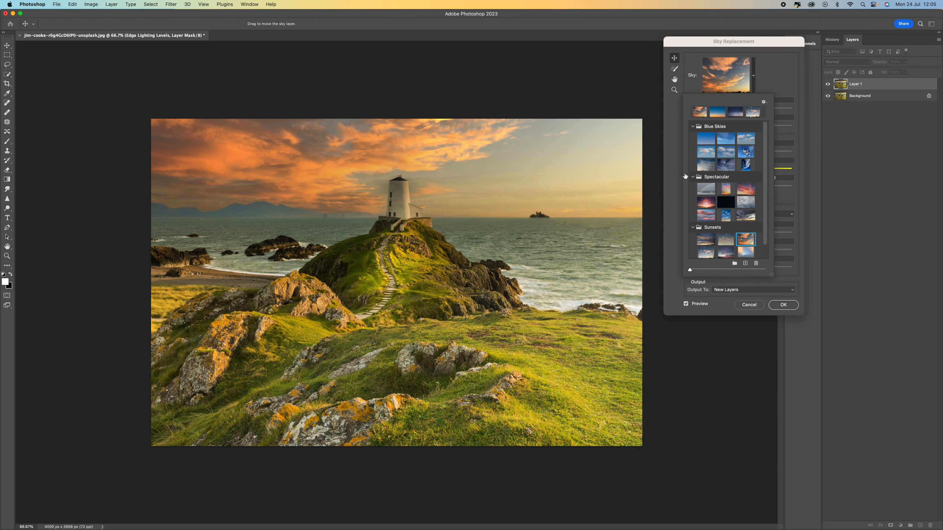
scroll(716, 179, "down", 2)
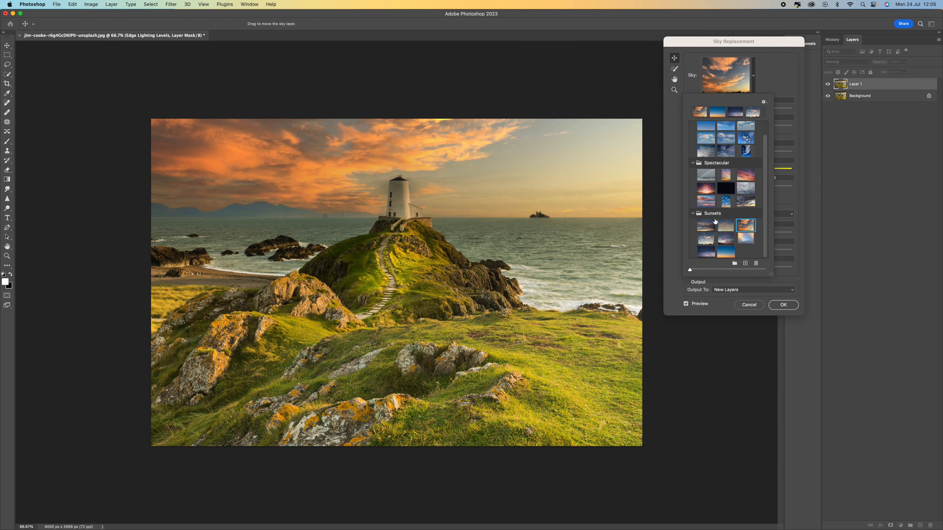
scroll(718, 213, "up", 1)
scroll(729, 150, "up", 1)
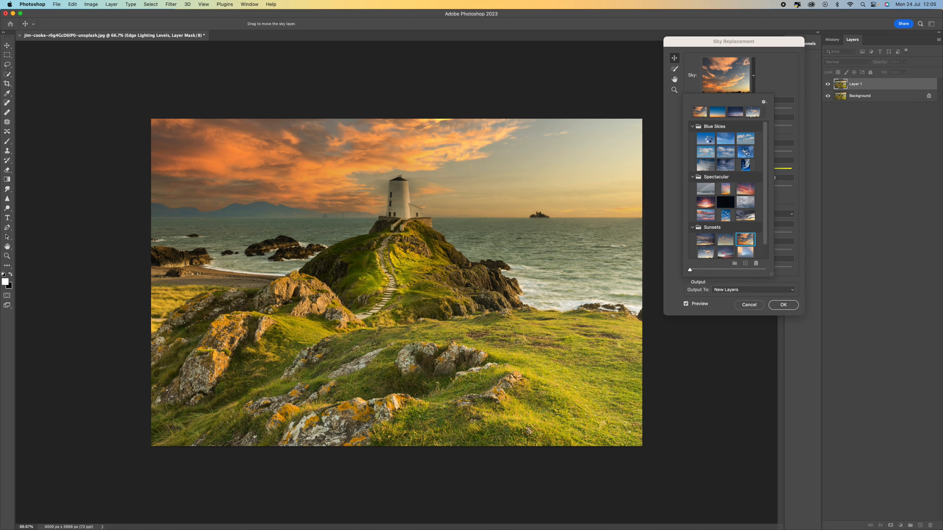
- Preview the first Blue Skies preset, the rainbow preset from Spectacular, and the last Blue Skies preset
left_click(709, 141)
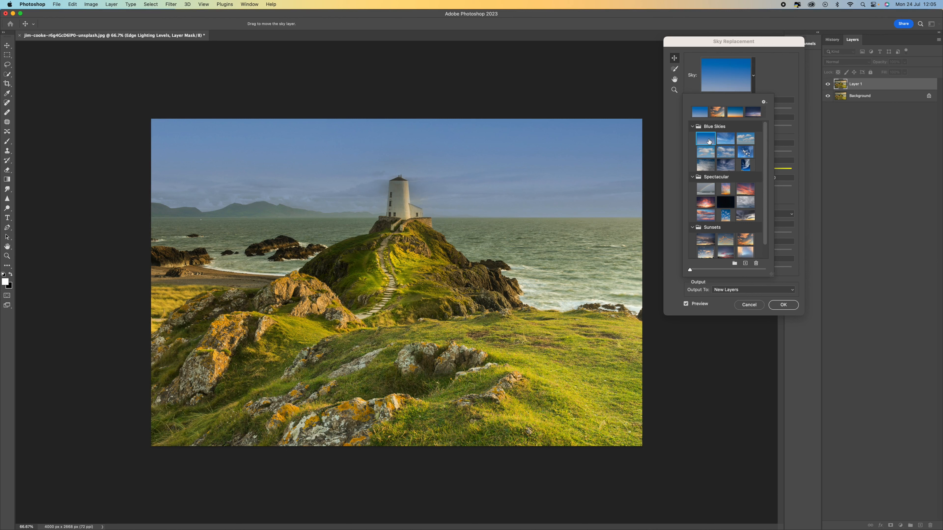
left_click(706, 189)
left_click(707, 190)
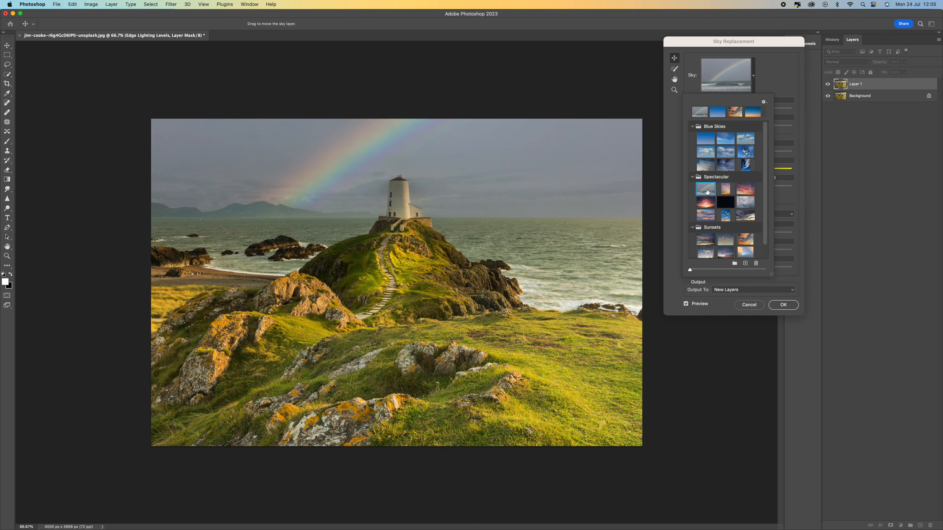
left_click(747, 165)
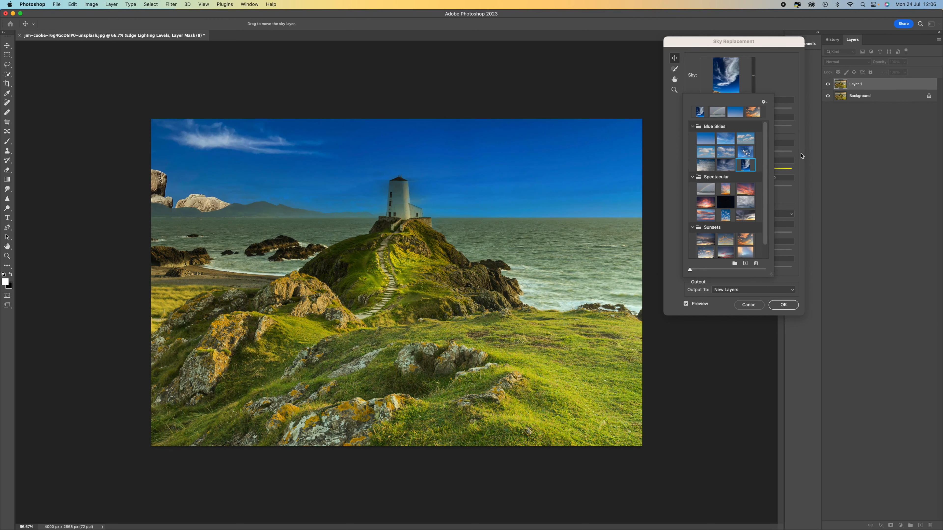
- Choose the first sky in the Sunsets presets as the replacement sky
scroll(730, 160, "down", 1)
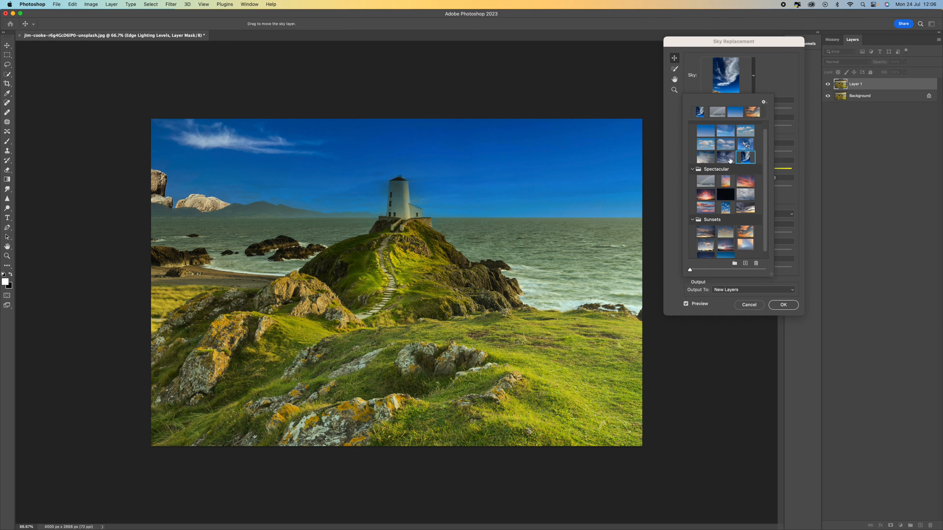
scroll(730, 159, "down", 1)
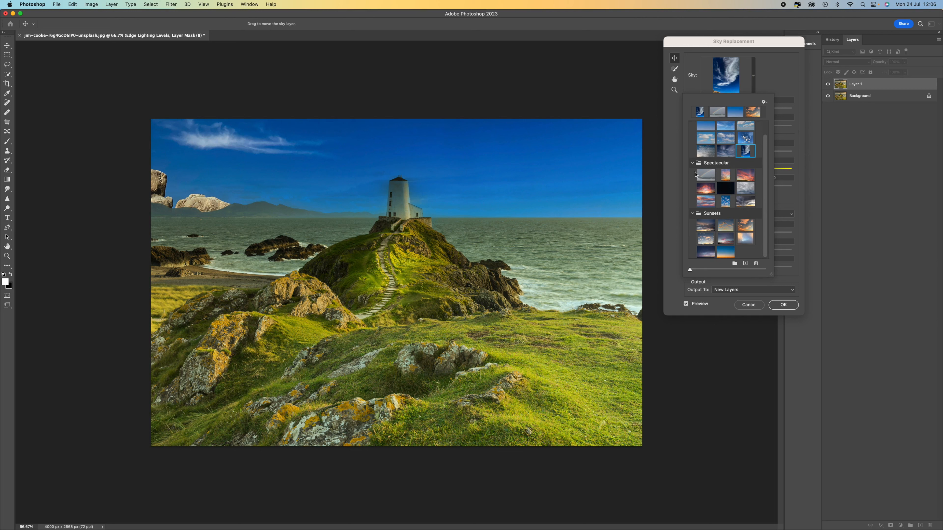
left_click(706, 232)
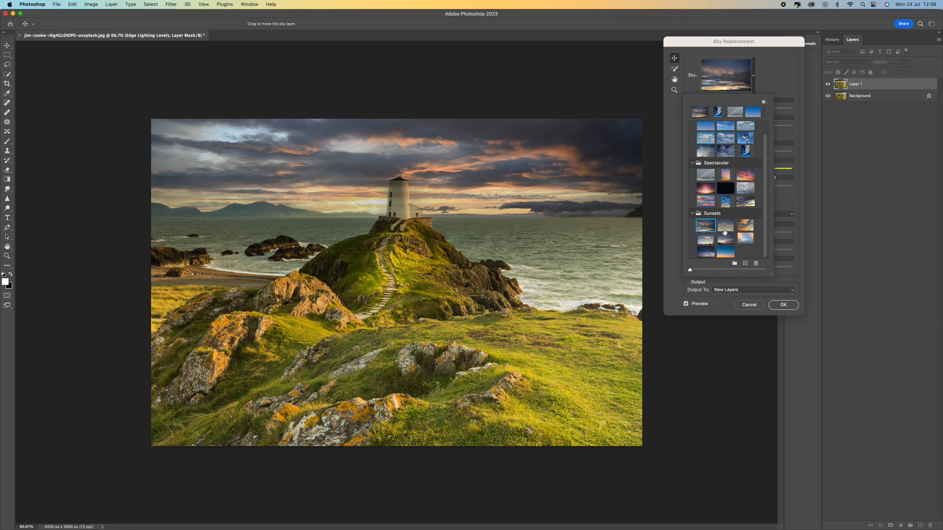
- Preview the second Sunsets sky, choose the third Sunsets preset, and reposition the sky so it fills the area above the horizon
left_click(726, 230)
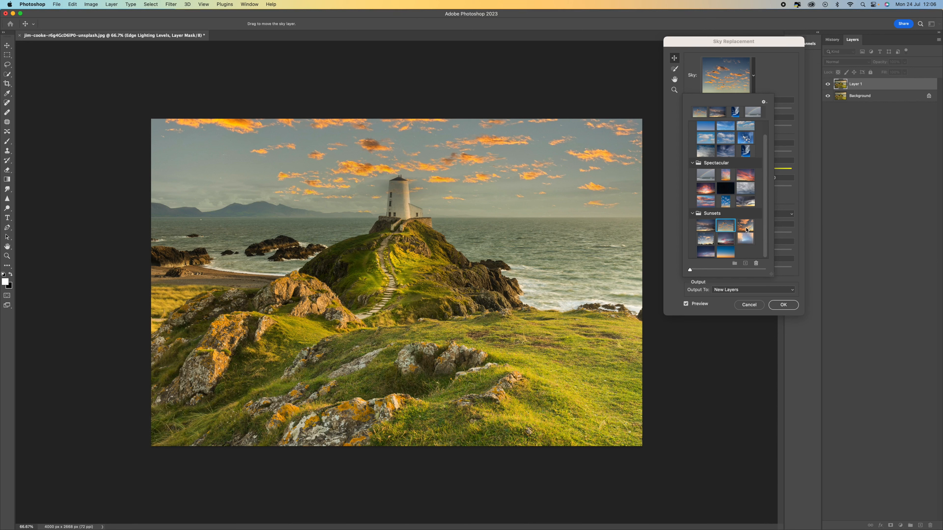
left_click(746, 226)
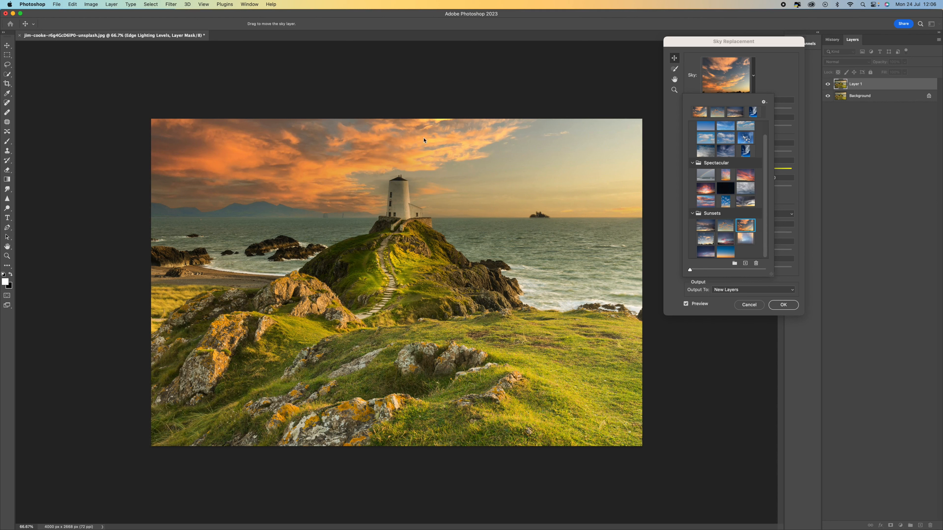
left_click(453, 148)
left_click_drag(453, 148, 371, 130)
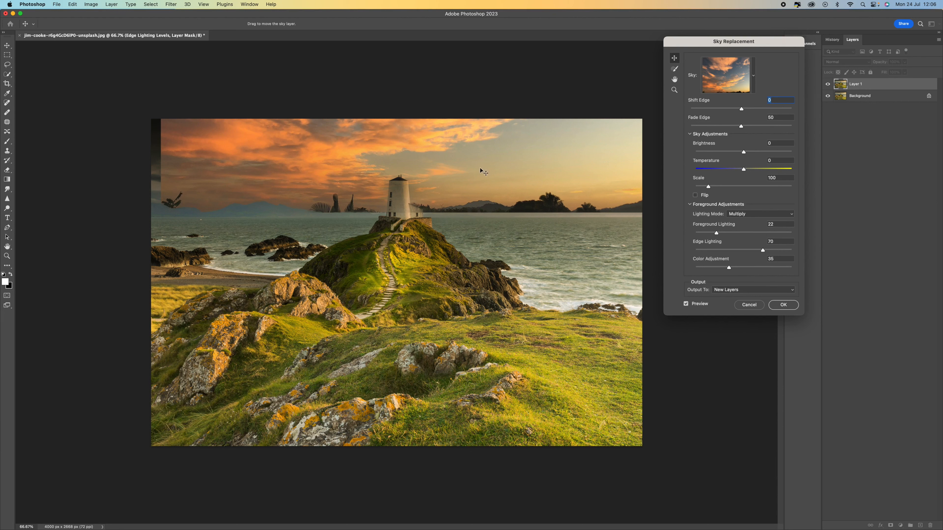
left_click_drag(474, 164, 462, 205)
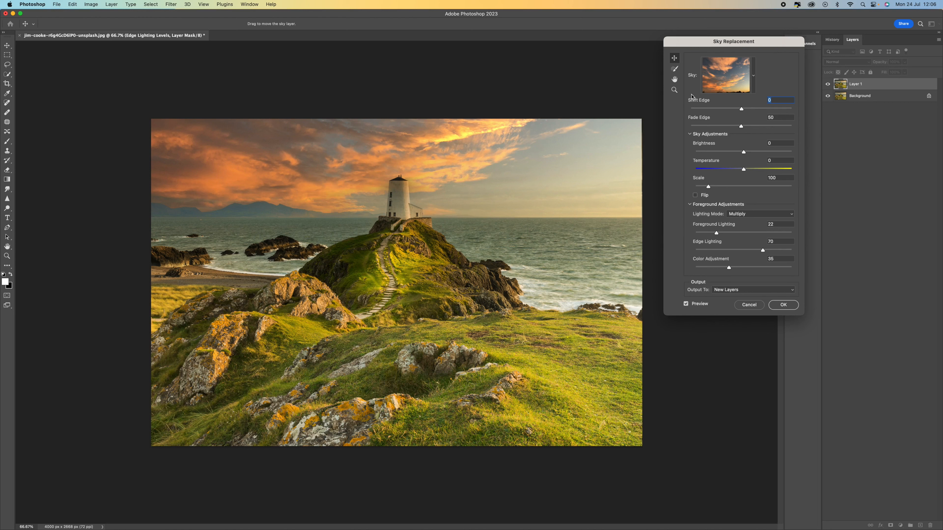
- Test high and low Shift Edge values and set it to 14, and try Fade Edge at 88 and 0
left_click(771, 108)
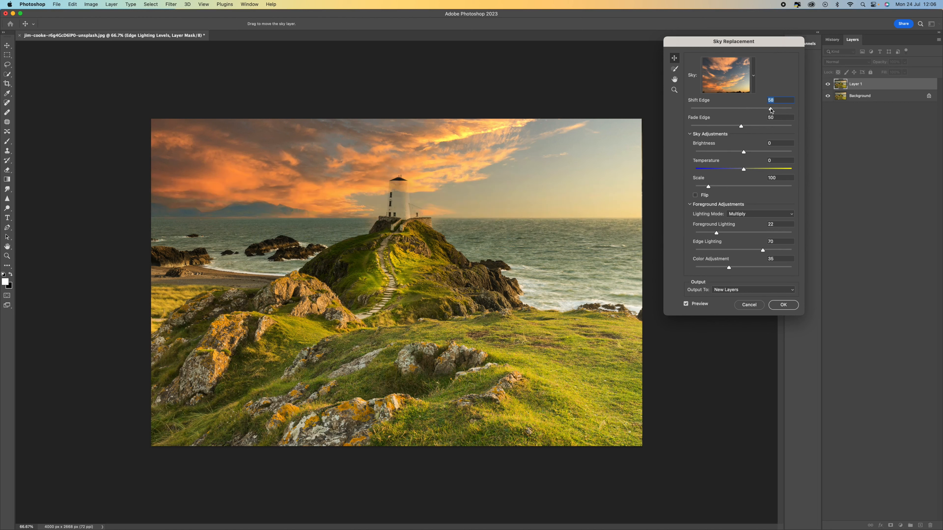
left_click_drag(771, 108, 700, 108)
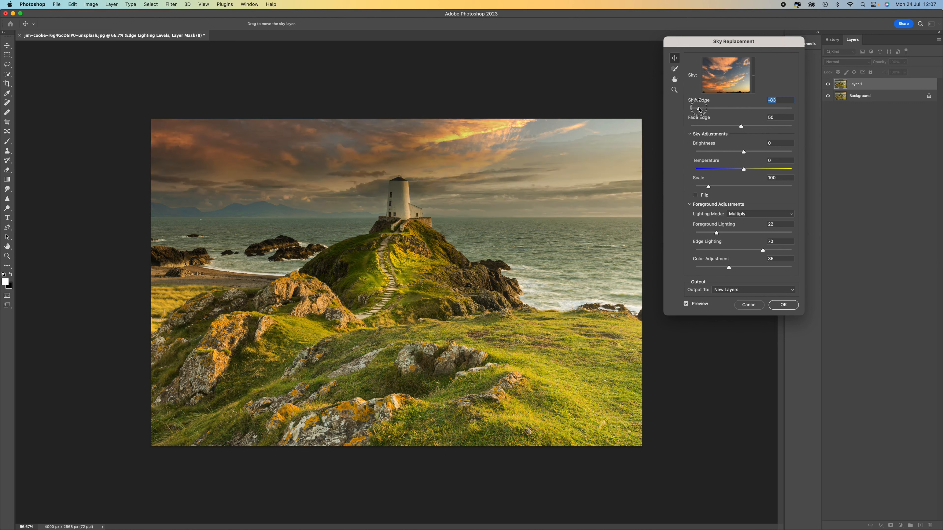
left_click_drag(699, 108, 760, 109)
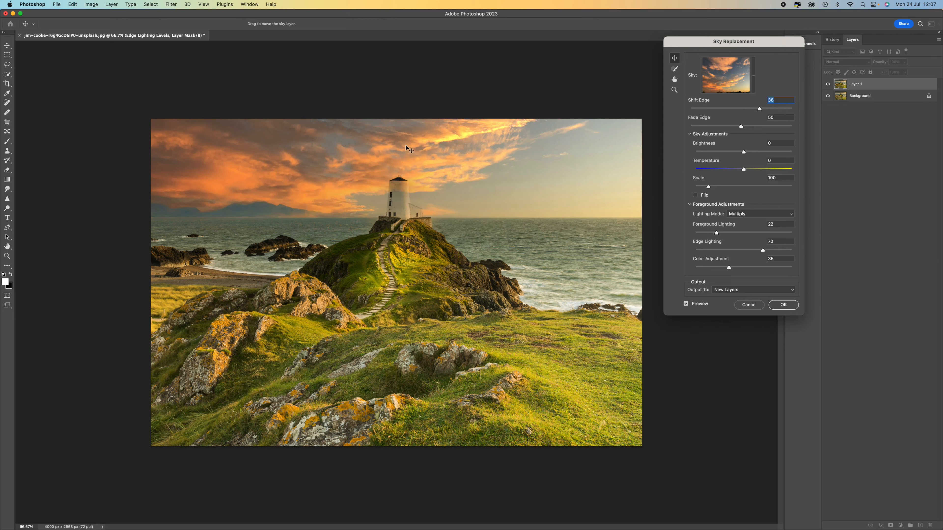
mouse_move(760, 109)
left_mouse_down()
mouse_move(733, 110)
mouse_move(749, 110)
left_mouse_up()
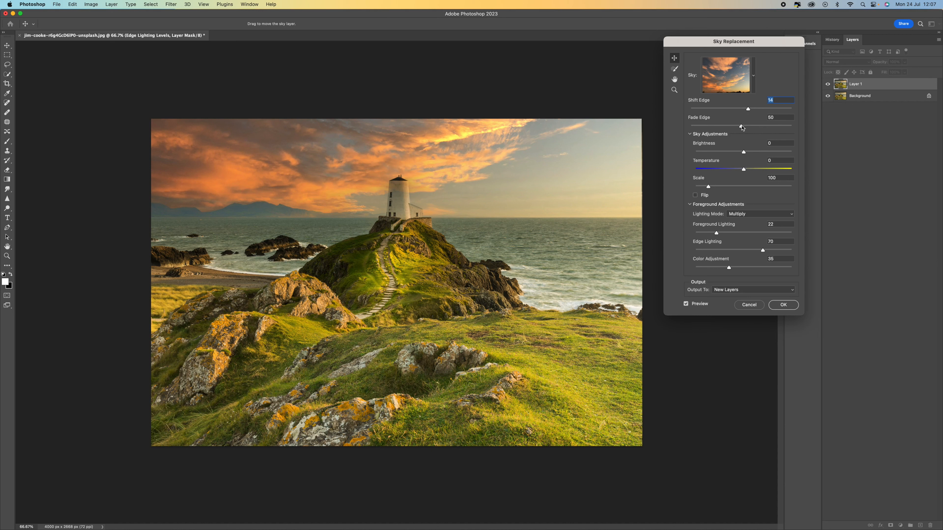
left_click_drag(742, 127, 780, 126)
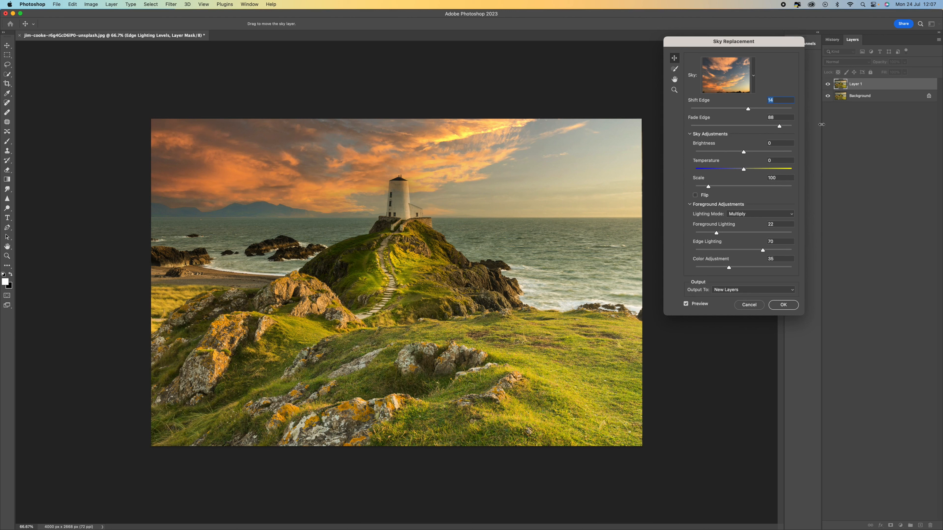
left_click_drag(780, 126, 681, 127)
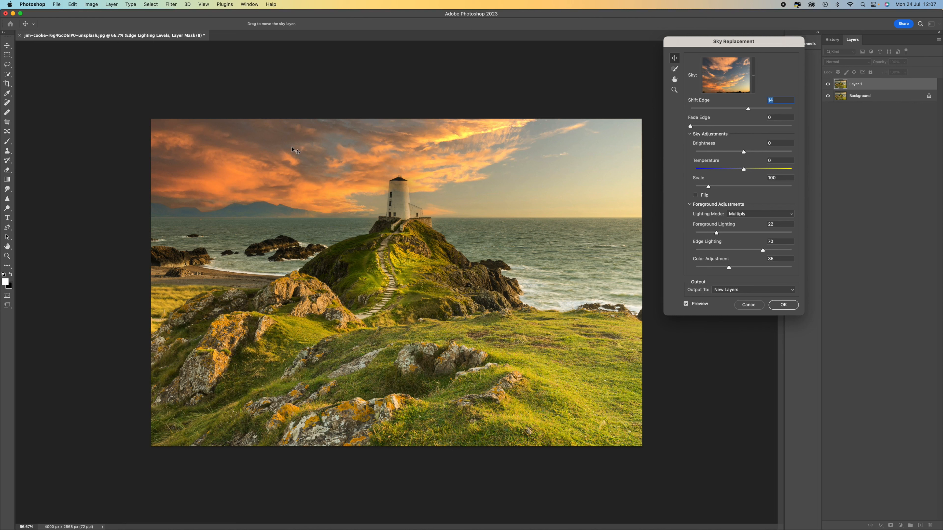
- Flip the replacement sky horizontally, nudge its position, and set Fade Edge to 16
left_click(696, 199)
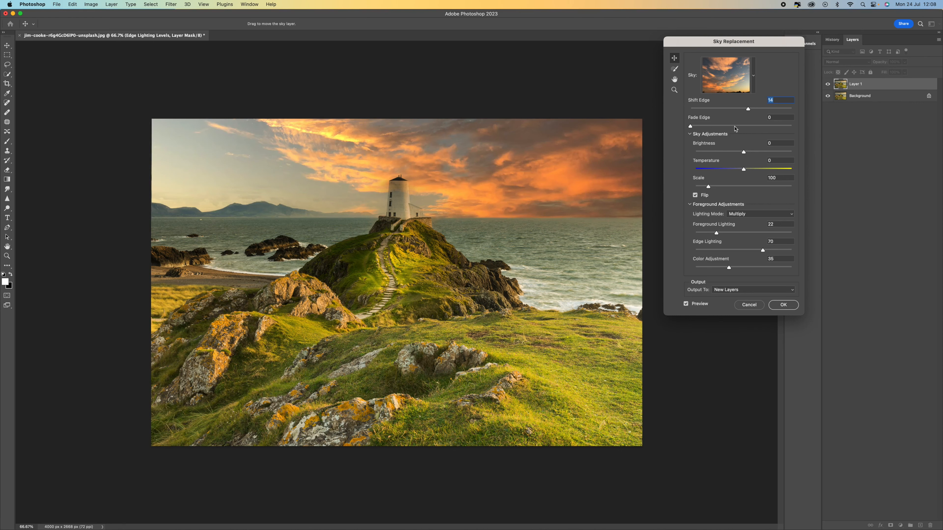
mouse_move(522, 147)
left_mouse_down()
mouse_move(519, 137)
mouse_move(537, 143)
mouse_move(527, 178)
mouse_move(518, 161)
mouse_move(525, 179)
mouse_move(527, 117)
mouse_move(522, 148)
left_mouse_up()
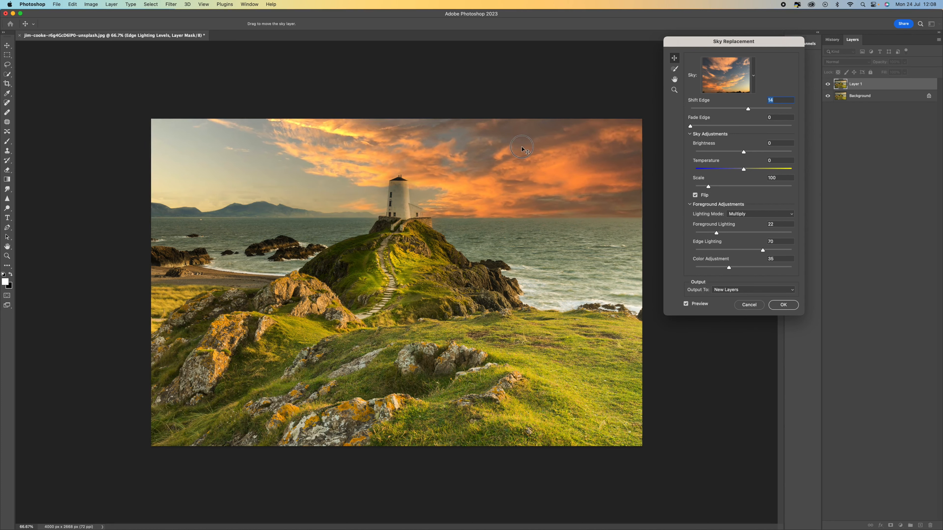
left_click_drag(522, 148, 523, 147)
left_click(741, 126)
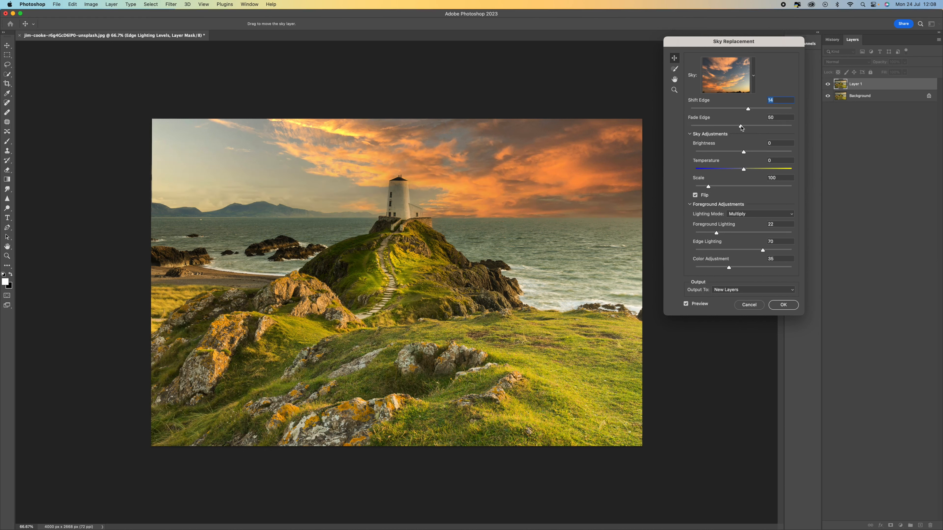
left_click_drag(742, 126, 707, 126)
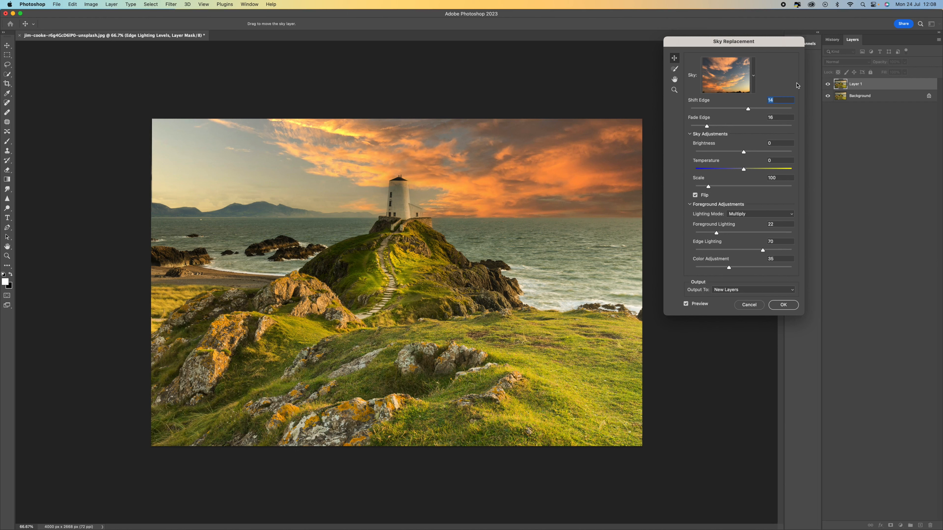
- Set Shift Edge to 12 and the sky Brightness to -1
left_click(717, 109)
left_click_drag(716, 109, 747, 109)
mouse_move(734, 153)
left_mouse_down()
mouse_move(754, 154)
mouse_move(743, 153)
left_mouse_up()
- Warm the sky to a Temperature of 49 and set its Scale to 109
left_click(757, 174)
left_click(765, 172)
left_click_drag(787, 172, 767, 173)
left_click(746, 187)
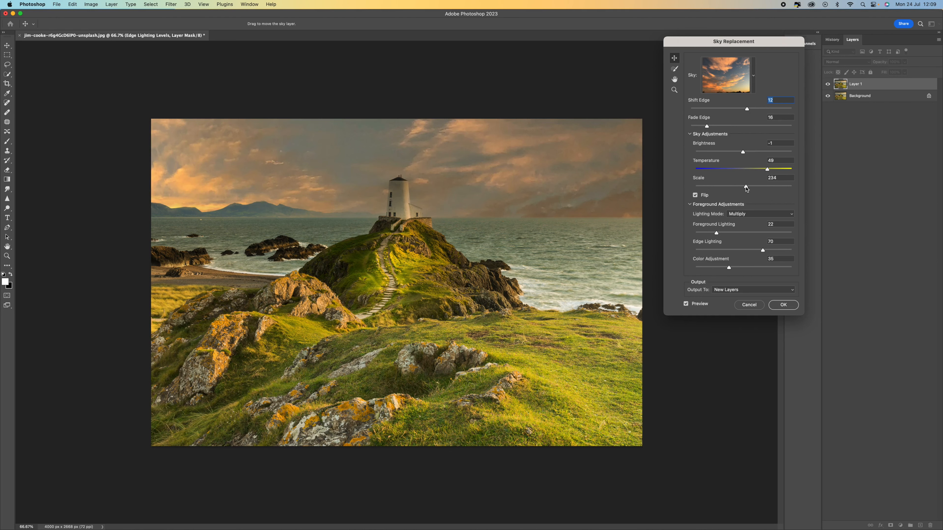
left_click(711, 187)
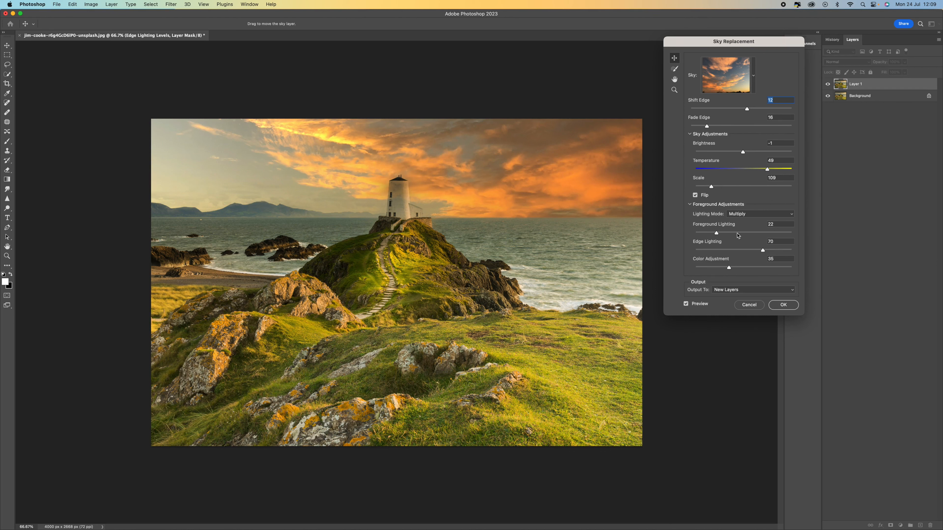
- Try several Foreground Lighting and Edge Lighting strengths, and reduce both to 0
left_click(752, 233)
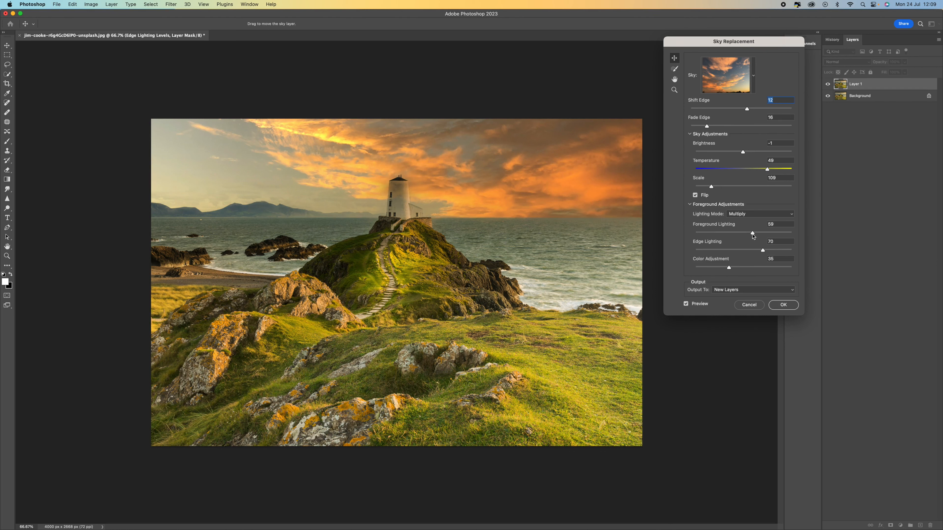
left_click(710, 234)
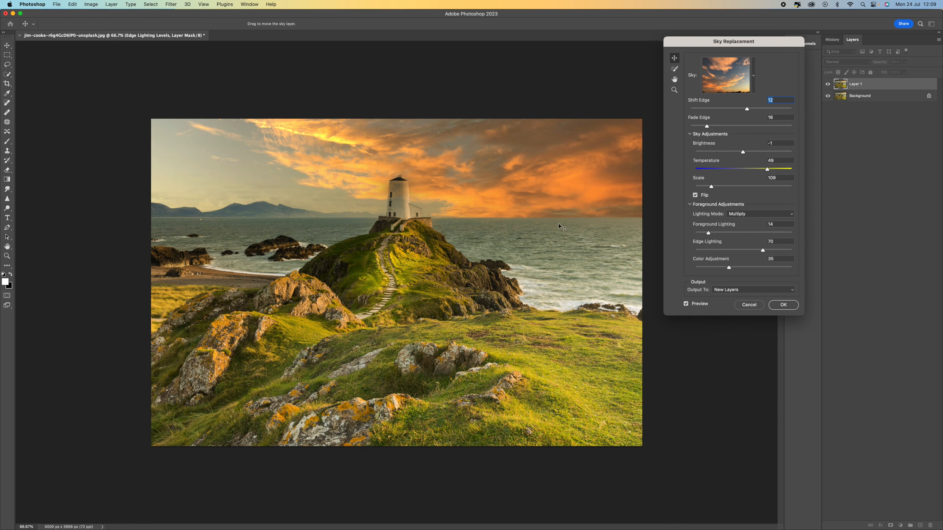
left_click(767, 233)
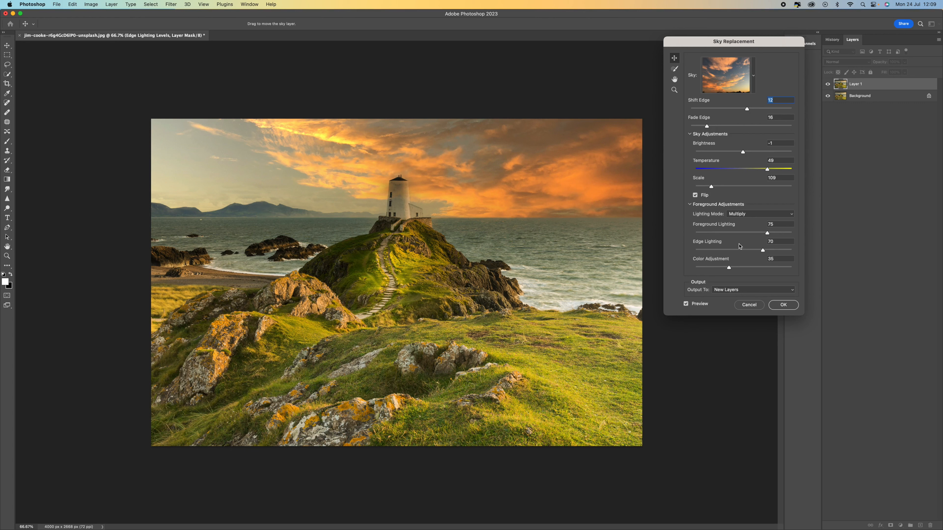
left_click(720, 233)
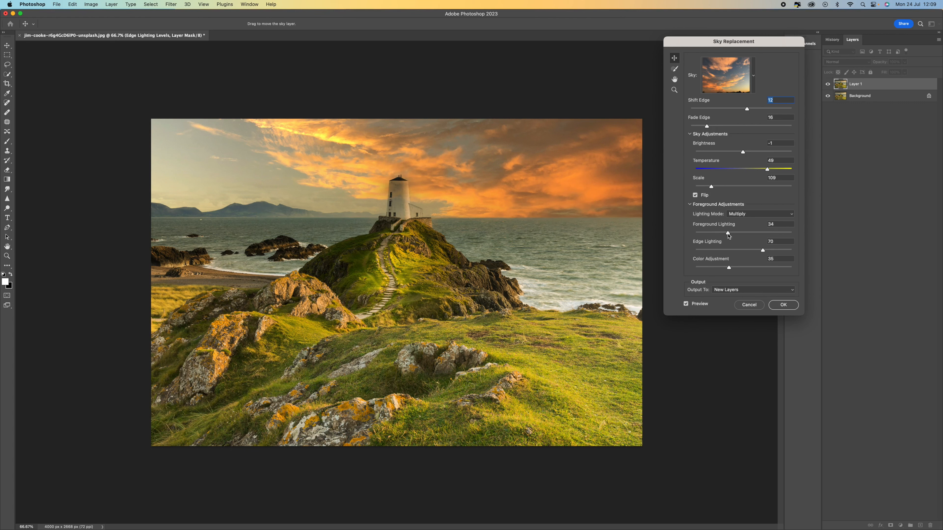
left_click_drag(720, 235, 696, 236)
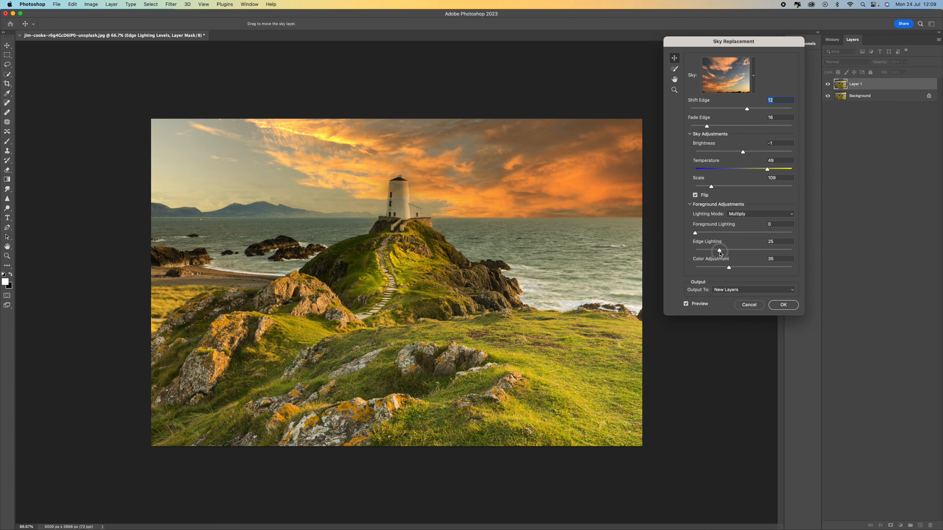
left_click(751, 250)
left_click_drag(751, 248, 651, 247)
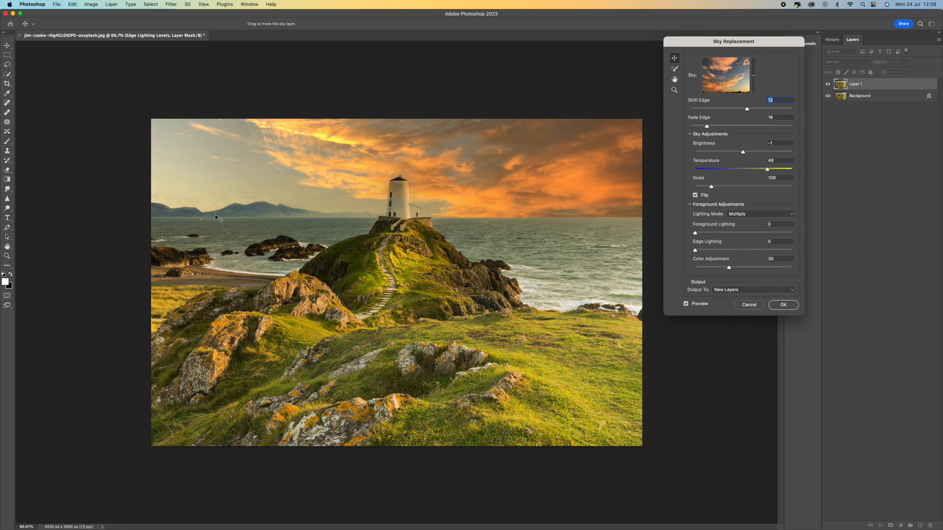
- Set Color Adjustment to 43 and apply the sky replacement with the output as New Layers
left_click(711, 268)
left_click_drag(765, 270, 738, 270)
left_click(690, 206)
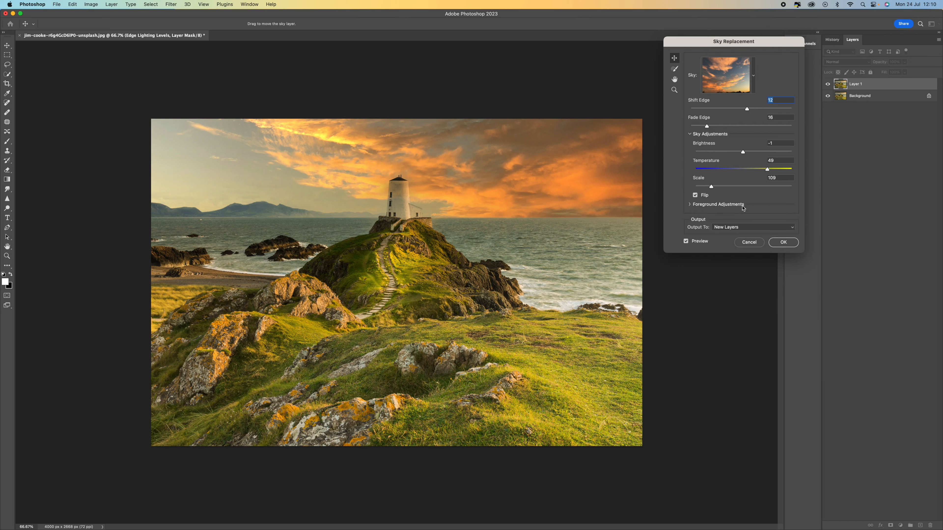
left_click(689, 205)
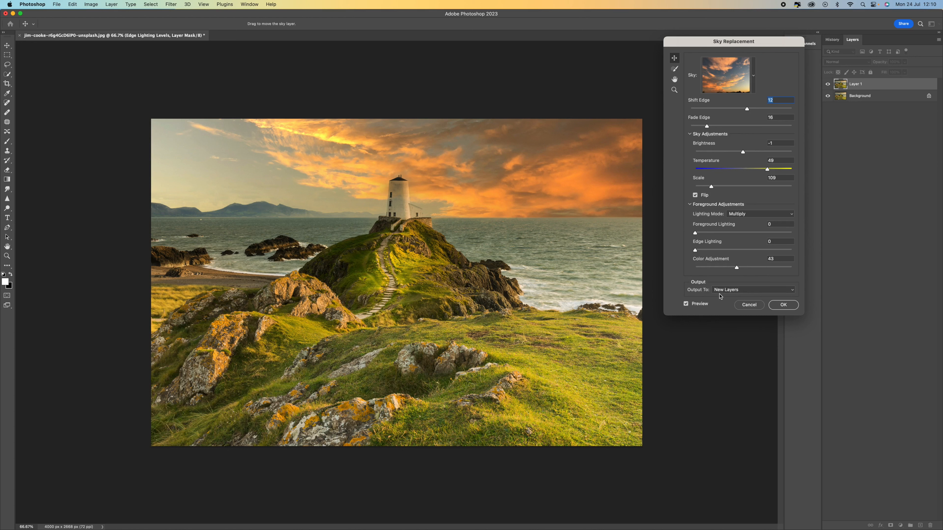
left_click(789, 308)
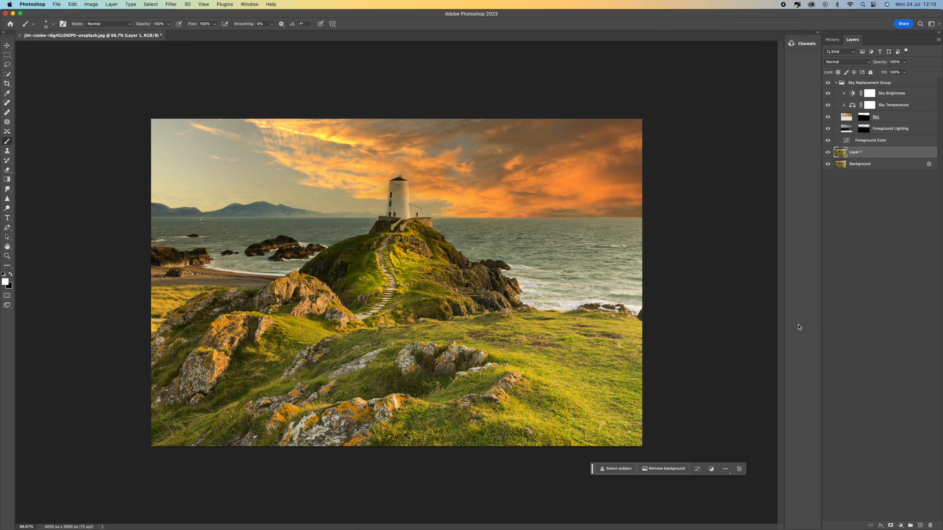
- Examine the layers inside the Sky Replacement Group and the Brightness/Contrast settings of the Sky Brightness layer
left_click(835, 82)
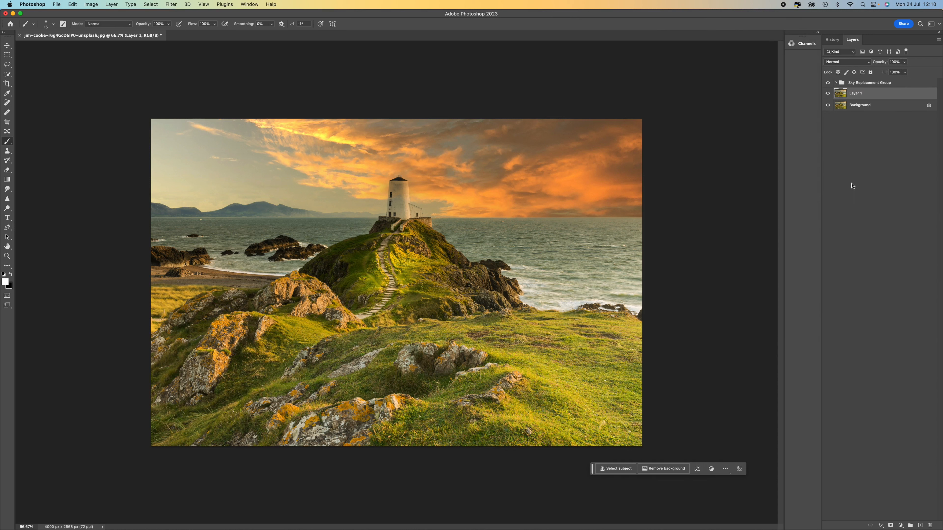
left_click(837, 83)
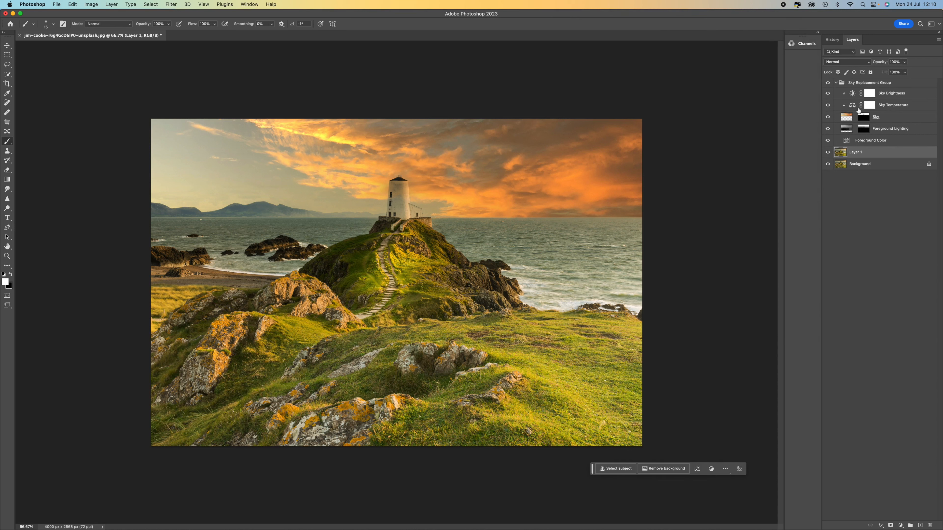
double_click(854, 94)
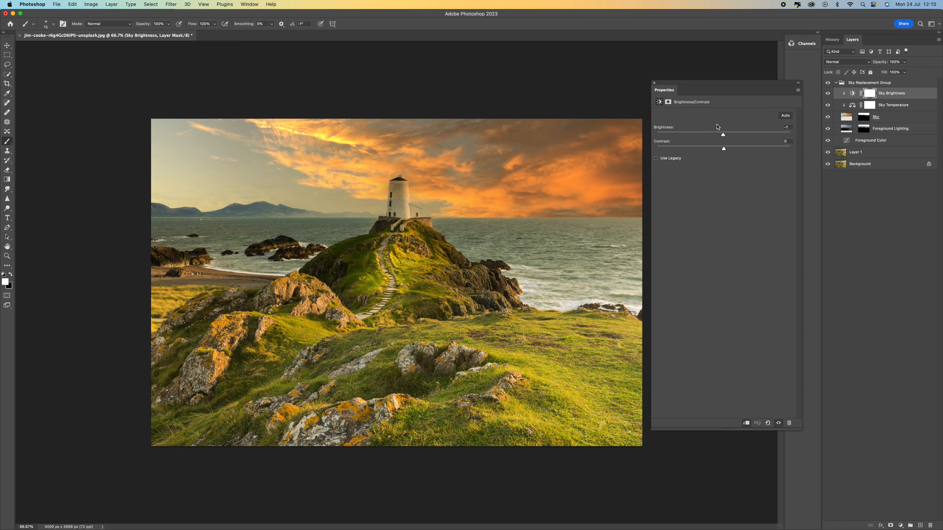
mouse_move(733, 148)
left_mouse_down()
mouse_move(705, 148)
mouse_move(727, 149)
mouse_move(740, 136)
mouse_move(724, 136)
left_mouse_up()
left_click(654, 84)
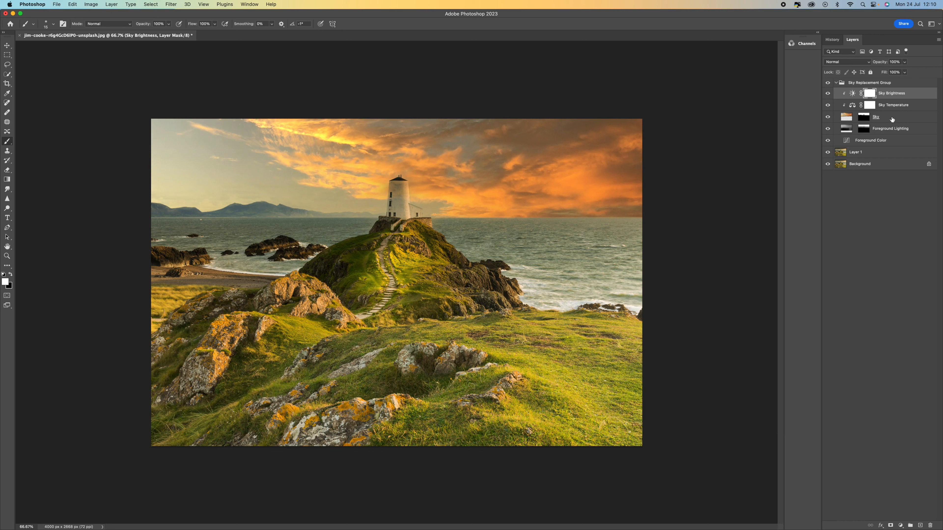
- Display the Sky layer's mask on its own and set the brush blending mode to Screen
left_click(865, 118, "alt")
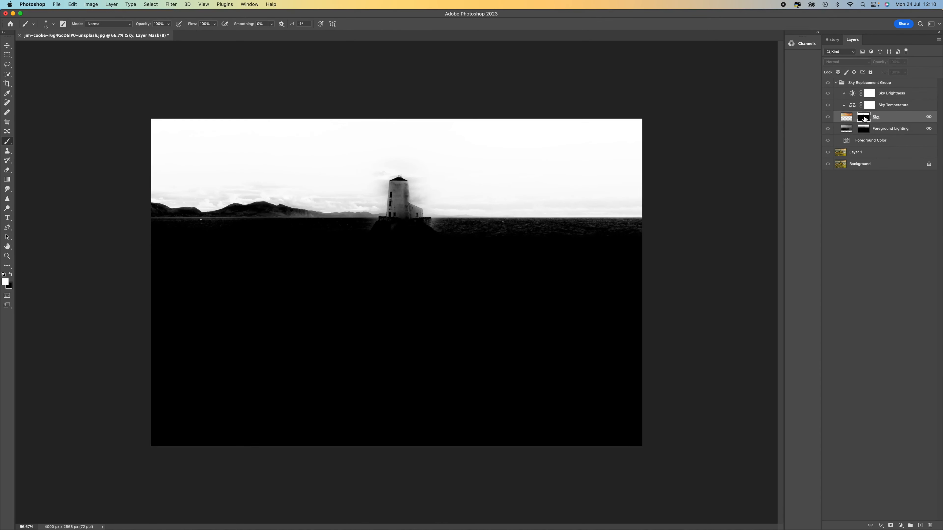
key("super+1")
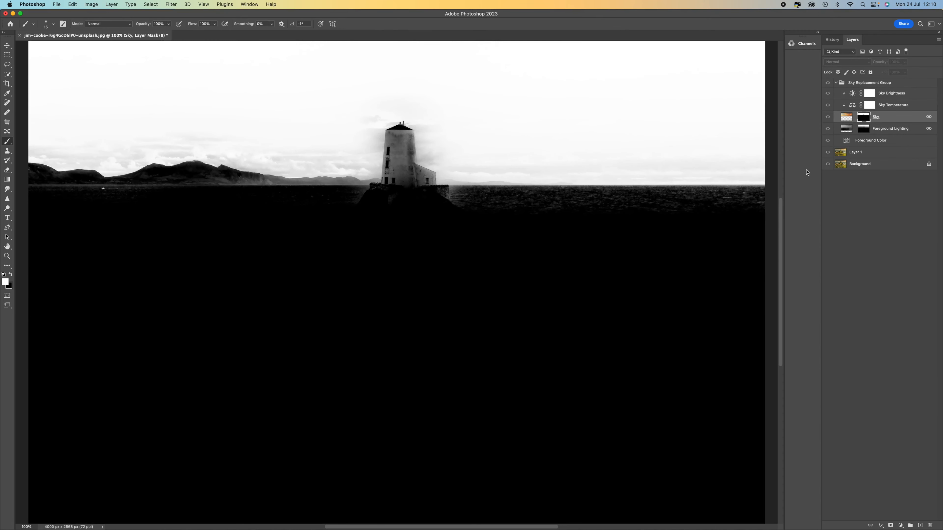
key("super+plus")
scroll(349, 148, "up", 10)
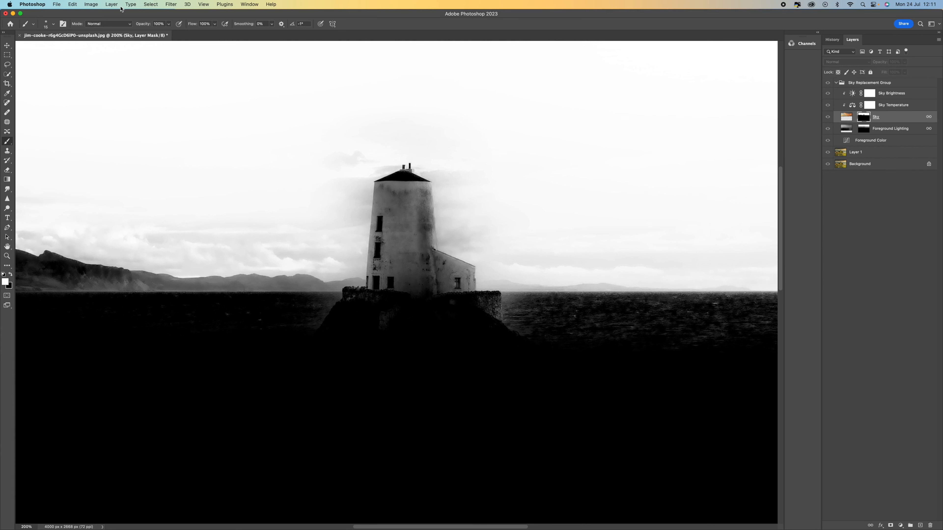
left_click(119, 23)
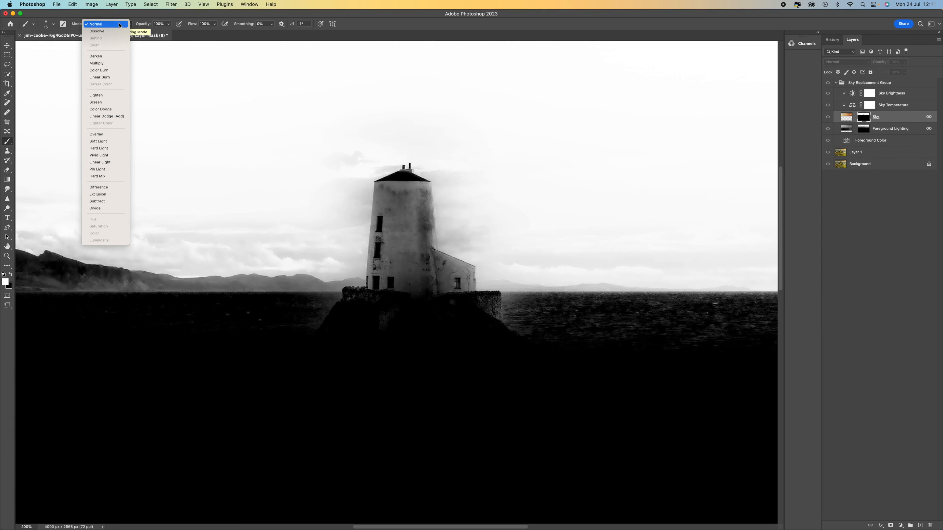
left_click(101, 102)
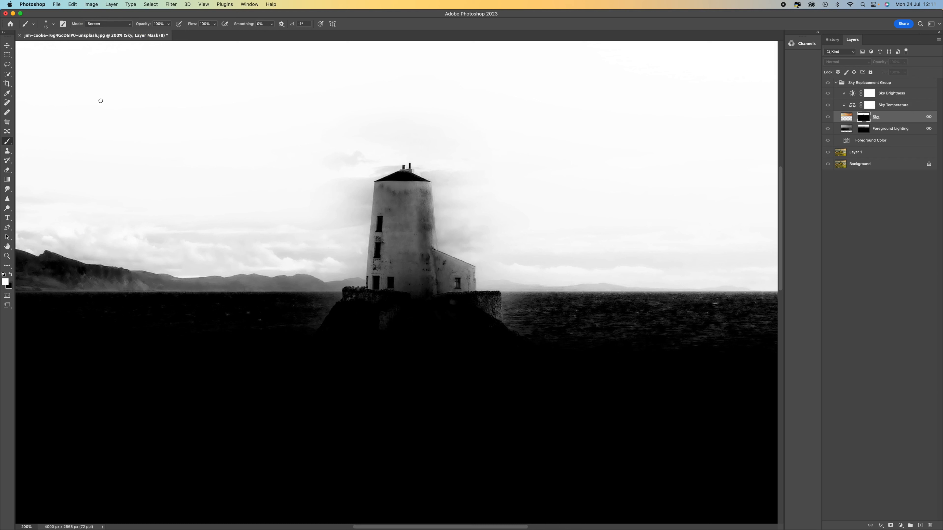
- Enlarge the brush and paint the grey clouds on the mask white between the lighthouse and the distant hills
key("bracketright")
key("bracketright")
key("bracketright")
key("bracketright")
key("bracketright")
key("bracketright")
key("bracketright")
key("bracketright")
key("bracketright")
mouse_move(314, 175)
left_mouse_down()
mouse_move(383, 136)
mouse_move(344, 177)
mouse_move(314, 237)
mouse_move(356, 158)
mouse_move(338, 255)
mouse_move(346, 256)
mouse_move(362, 177)
mouse_move(338, 266)
mouse_move(242, 242)
mouse_move(278, 242)
mouse_move(158, 235)
left_mouse_up()
- Paint the mask's grey clouds white above the slope of the distant hills with a 100 px brush
key("bracketleft")
key("bracketleft")
key("bracketleft")
key("bracketright")
key("bracketright")
key("bracketright")
key("bracketright")
key("bracketright")
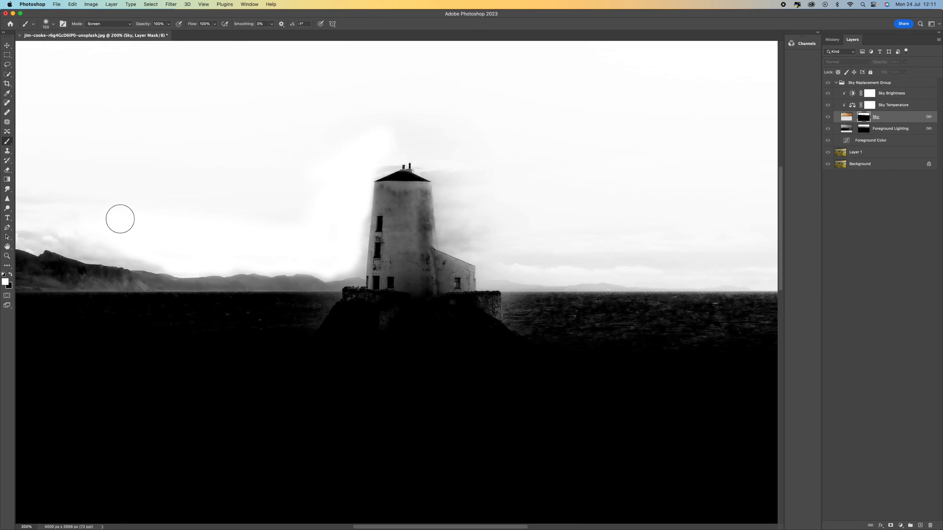
scroll(119, 222, "left", 5)
mouse_move(233, 200)
left_mouse_down()
mouse_move(126, 215)
mouse_move(204, 229)
mouse_move(198, 238)
mouse_move(153, 225)
mouse_move(209, 241)
mouse_move(222, 232)
mouse_move(267, 252)
mouse_move(374, 262)
left_mouse_up()
- Paint the grey clouds white above the hills at the far left end of the coastline
key("bracketleft")
key("bracketleft")
key("bracketleft")
scroll(199, 191, "left", 3)
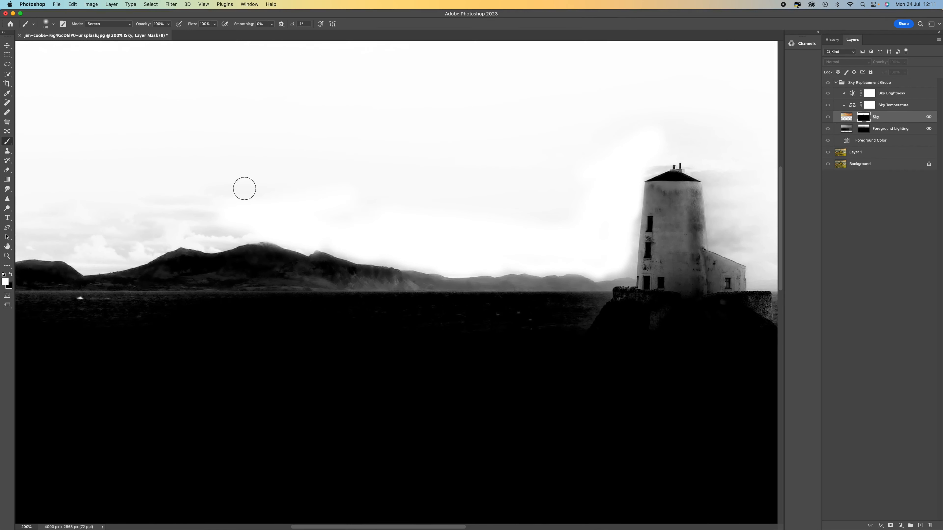
key("bracketright")
key("bracketright")
mouse_move(125, 238)
left_mouse_down()
mouse_move(34, 248)
mouse_move(68, 243)
mouse_move(83, 251)
left_mouse_up()
- Set the brush hardness to 70% and paint the remaining grey clouds above the highest hills white
key("bracketleft")
key("bracketleft")
key("bracketleft")
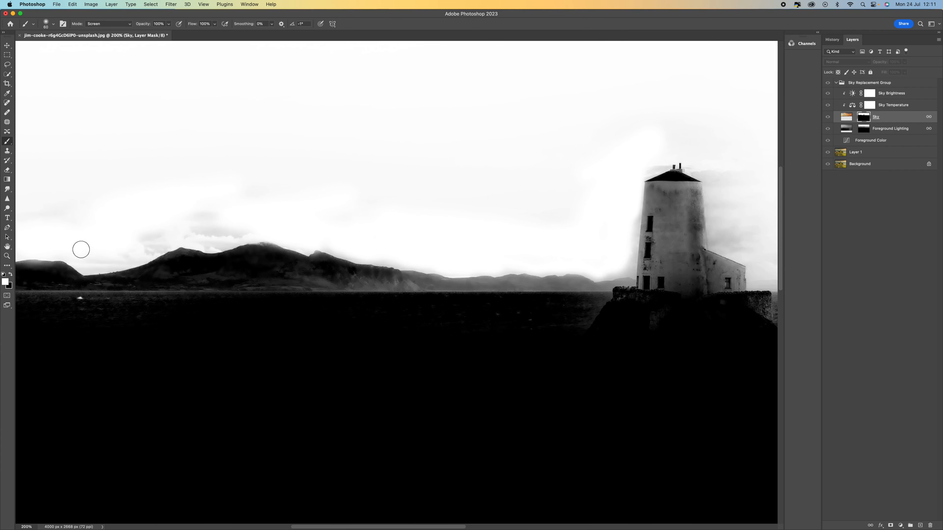
left_click(54, 24)
double_click(80, 55)
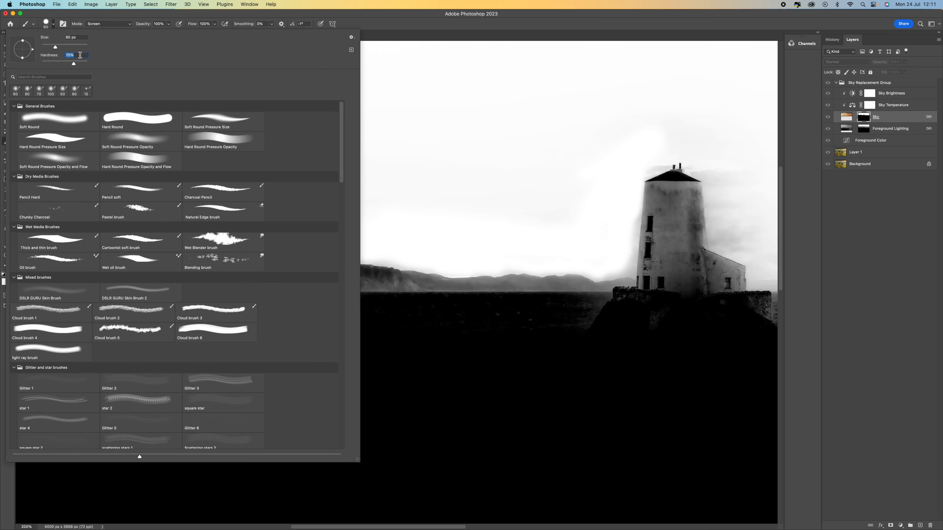
left_click(91, 18)
key("bracketleft")
key("bracketleft")
mouse_move(178, 222)
left_mouse_down()
mouse_move(241, 216)
mouse_move(134, 225)
mouse_move(211, 229)
mouse_move(186, 237)
mouse_move(216, 245)
mouse_move(267, 232)
mouse_move(223, 243)
mouse_move(247, 221)
left_mouse_up()
- Clean up the mask along the low hill ridge beside the lighthouse with white strokes
key("bracketleft")
key("bracketleft")
key("bracketleft")
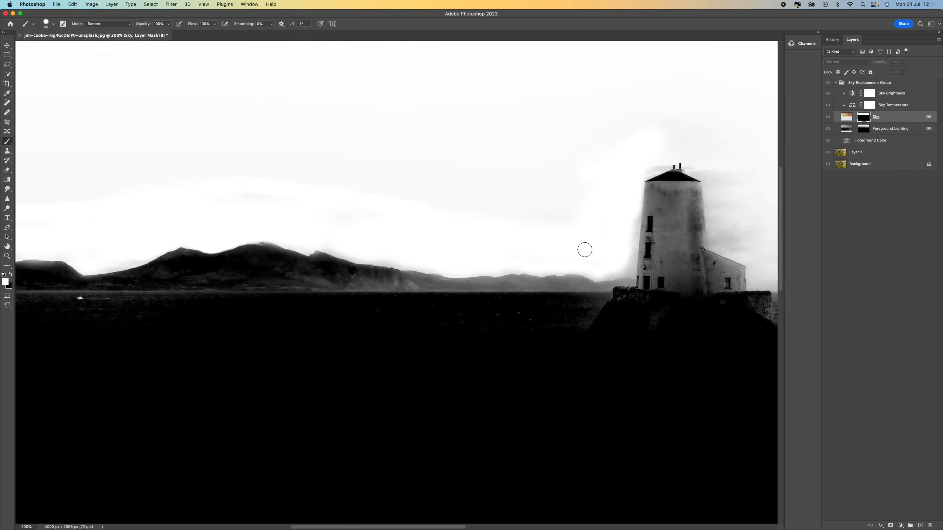
mouse_move(586, 264)
left_mouse_down()
mouse_move(594, 276)
mouse_move(461, 269)
mouse_move(387, 253)
left_mouse_up()
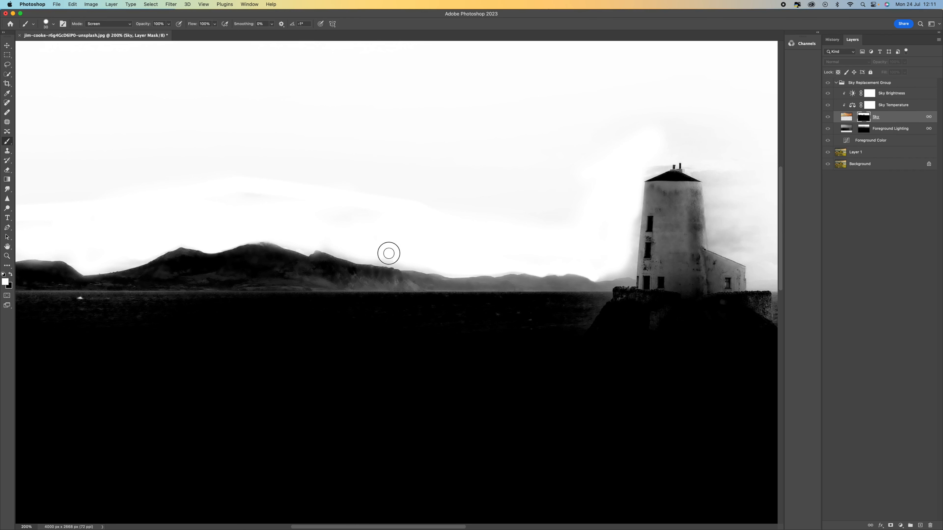
- Undo the stray strokes beside the tower and paint a straight white line down its left edge with a 15 px brush
mouse_move(610, 257)
left_mouse_down()
mouse_move(598, 276)
mouse_move(644, 271)
left_mouse_up()
key("bracketleft")
key("bracketleft")
key("bracketleft")
key("super+z")
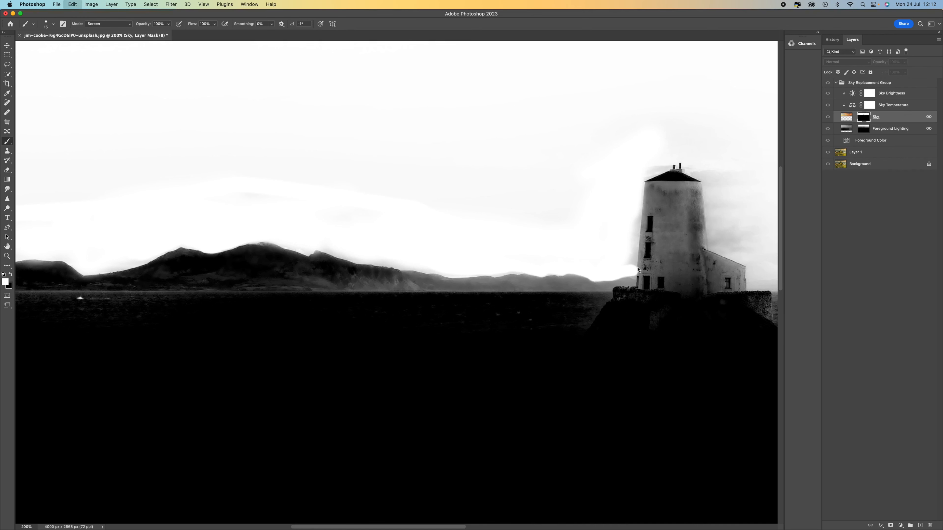
key("super+z")
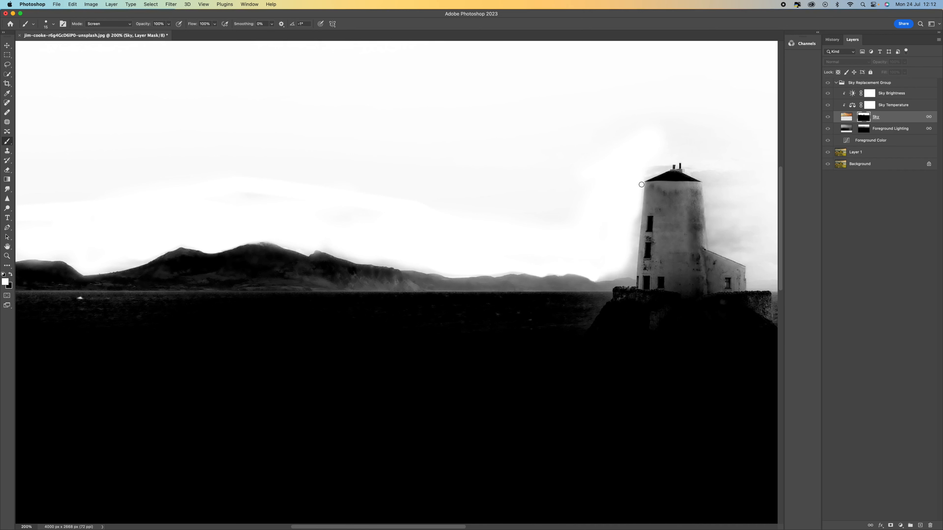
left_click(634, 277, "shift")
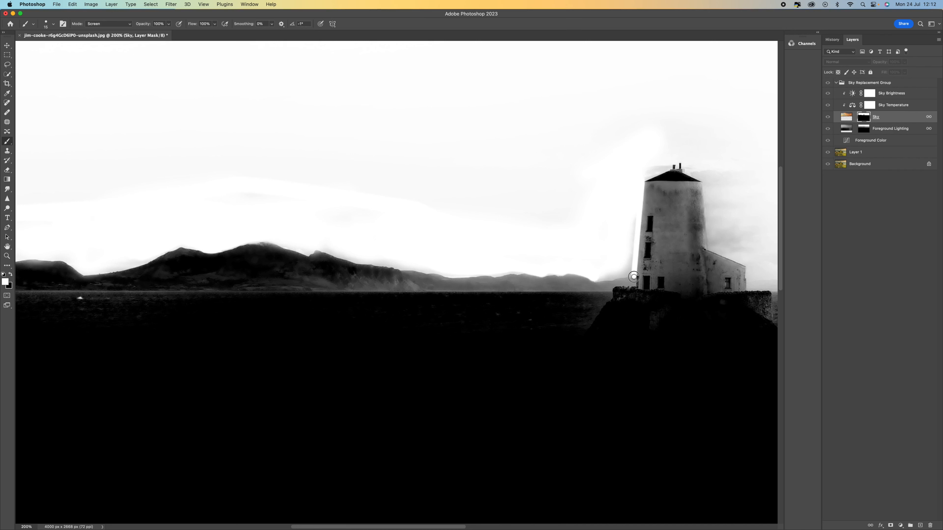
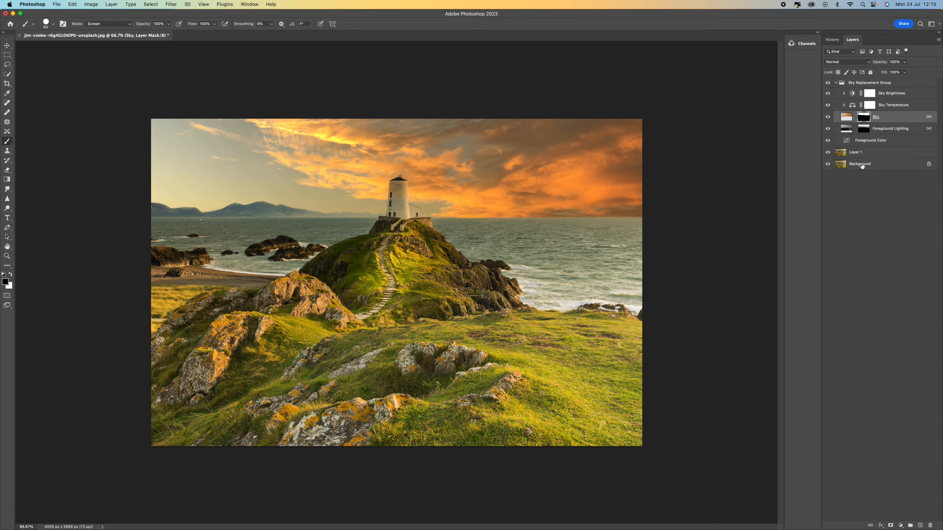
- Add a Hue/Saturation adjustment layer above the Sky layer and clip it to the sky
left_click(867, 209)
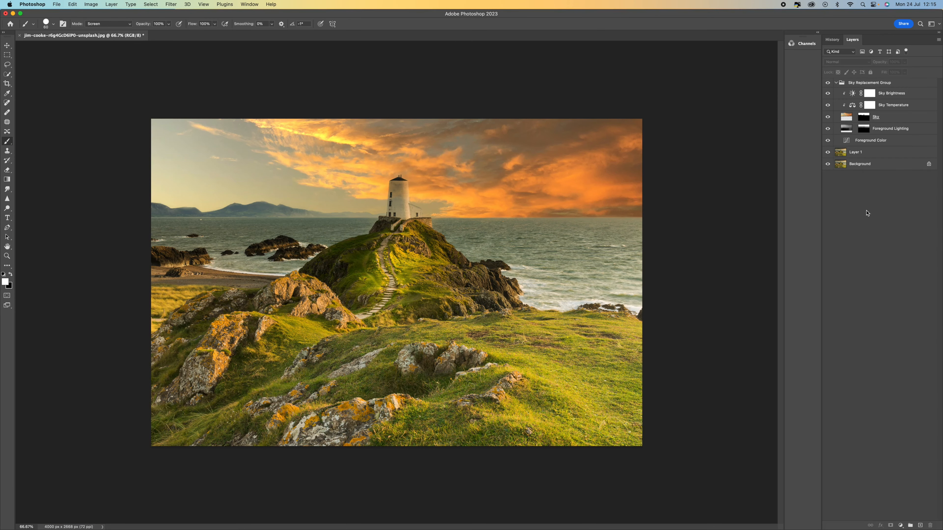
left_click(893, 117)
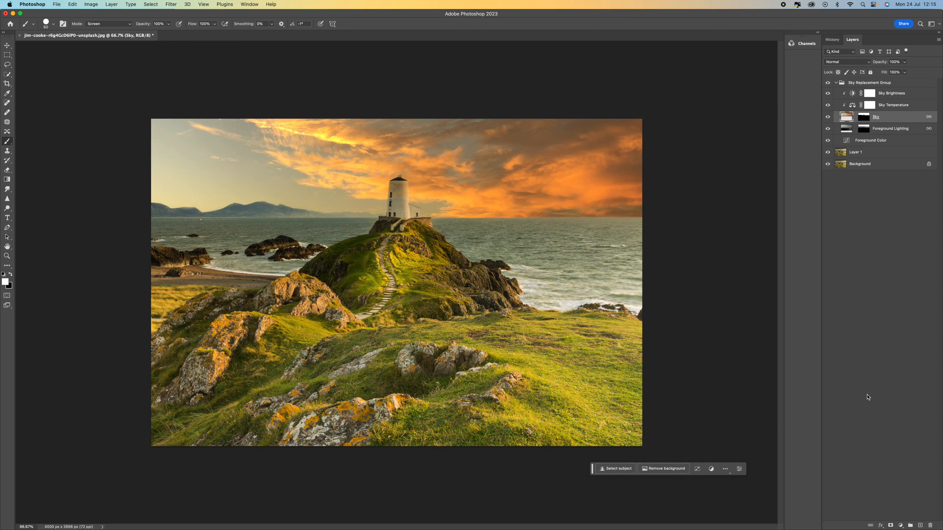
left_click(902, 525)
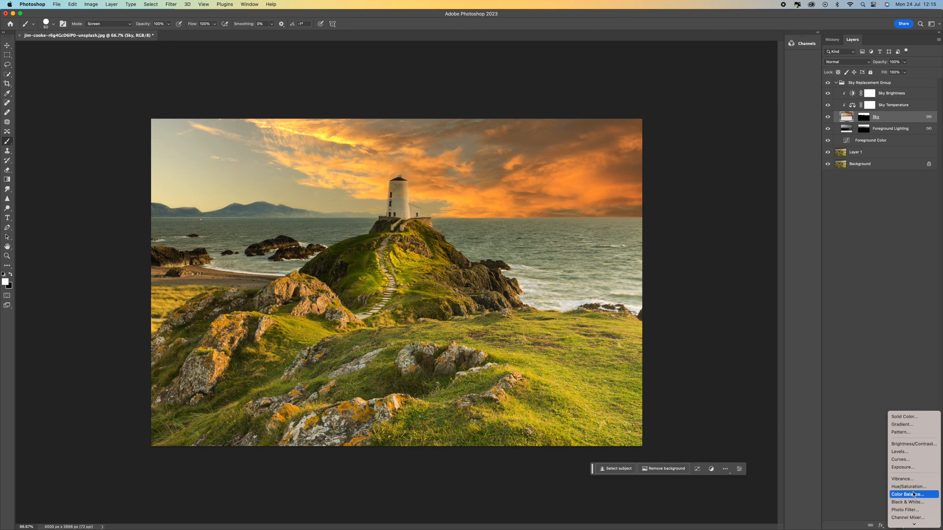
left_click(909, 487)
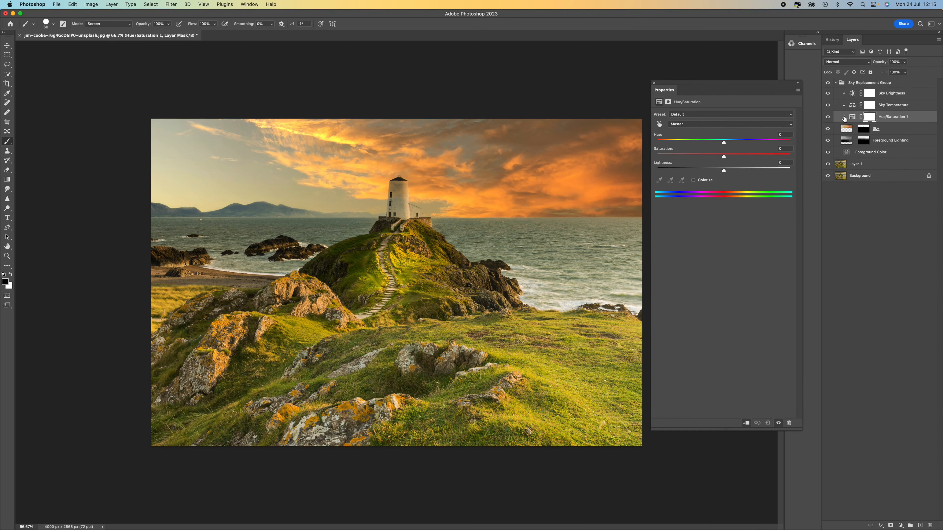
left_click(748, 425)
left_click(748, 425)
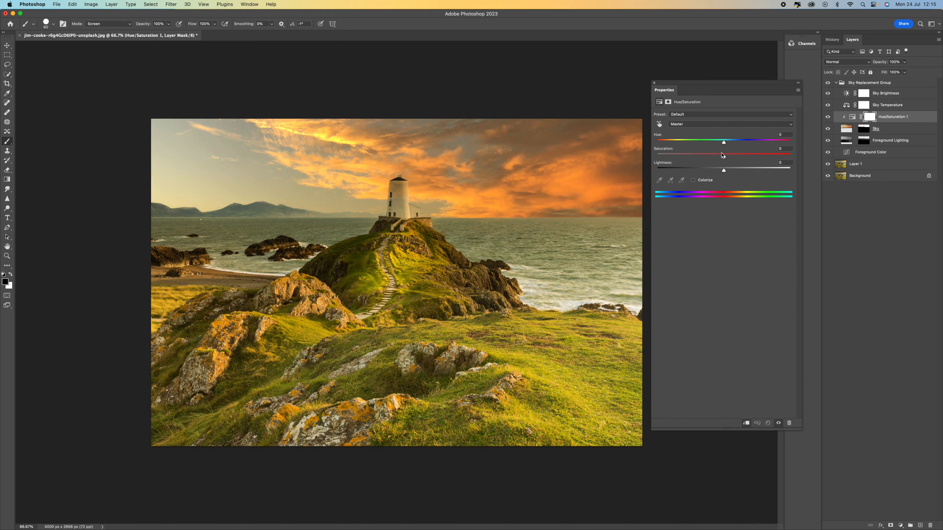
- Try a negative Master hue shift on the sky, undo it, and slightly lower the Master saturation
left_click(707, 143)
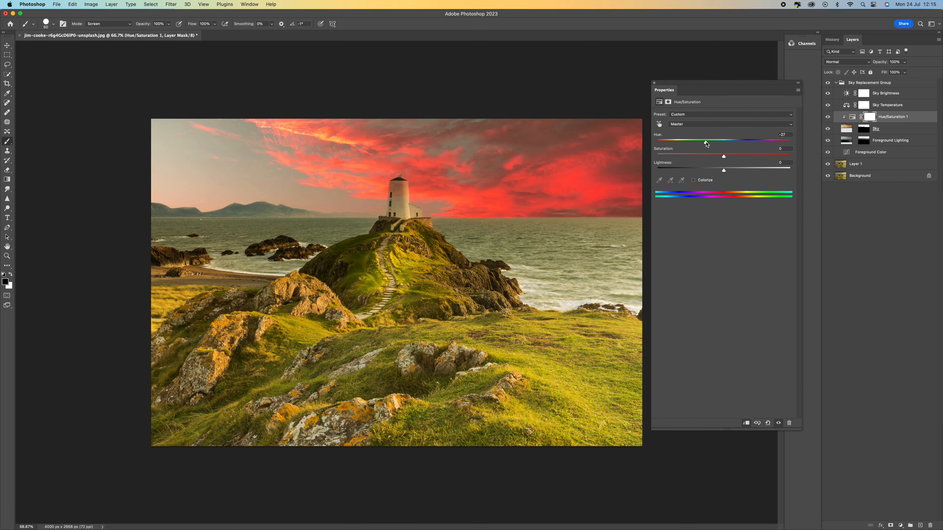
key("super+z")
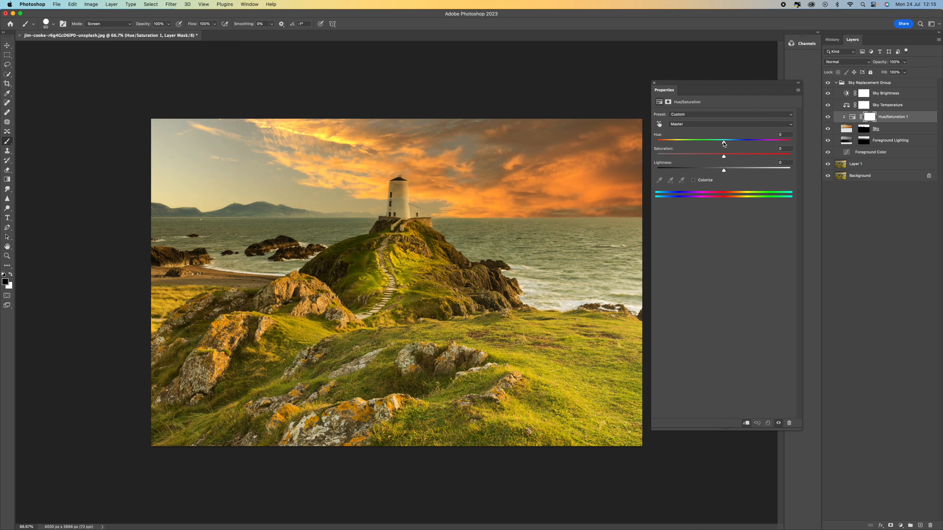
left_click_drag(725, 155, 714, 156)
- Sample the orange clouds with on-image adjustment to target the Reds and raise their saturation to +5
left_click(722, 124)
left_click(716, 140)
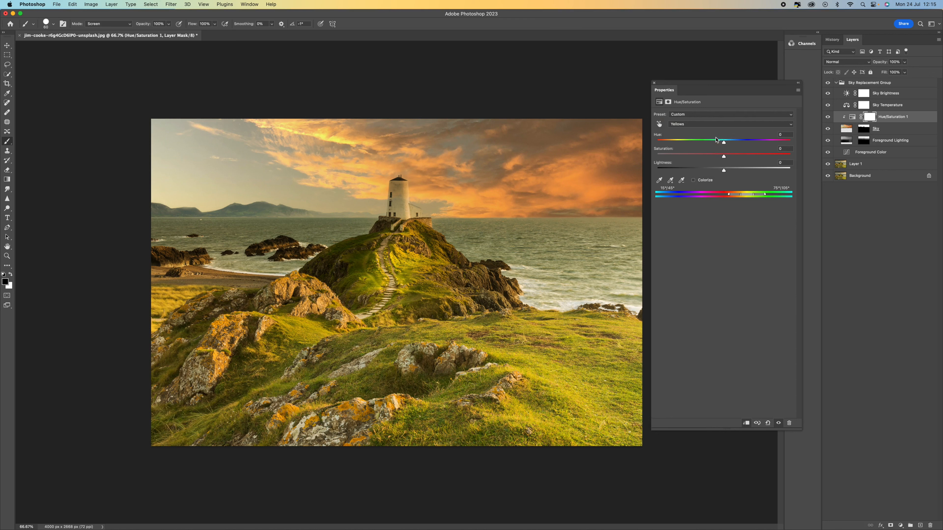
left_click(660, 125)
mouse_move(602, 172)
left_mouse_down()
mouse_move(587, 175)
mouse_move(614, 174)
mouse_move(583, 174)
mouse_move(602, 174)
left_mouse_up()
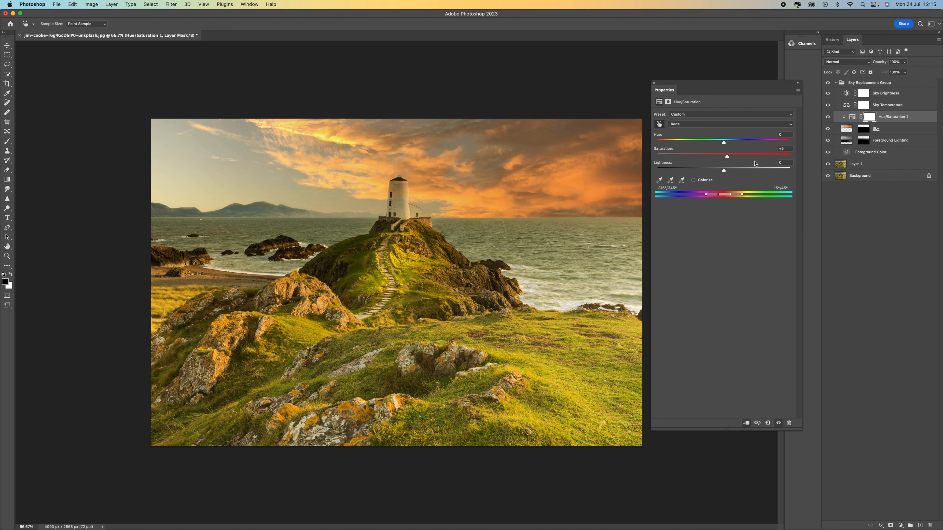
- Target the Greens of the sky's Hue/Saturation adjustment and slightly raise their saturation
left_click(700, 124)
left_click(701, 132)
left_click(692, 124)
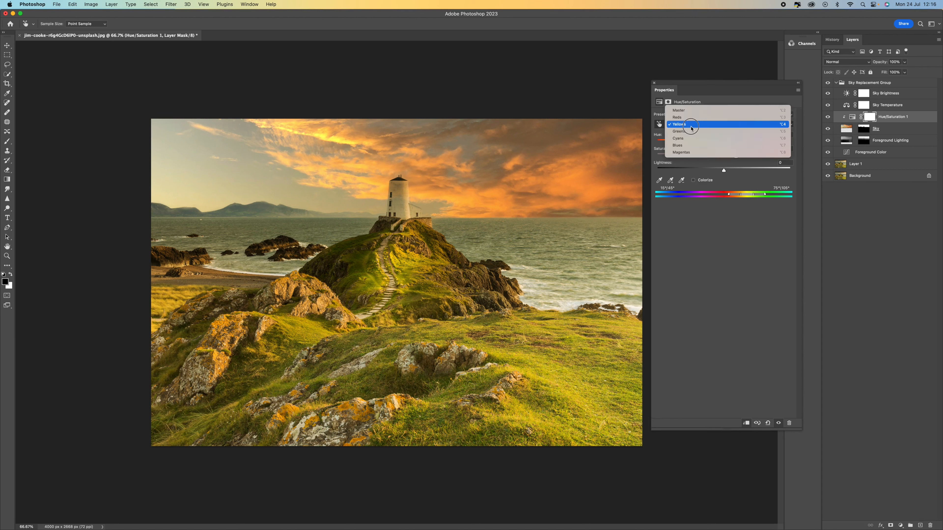
key("Return")
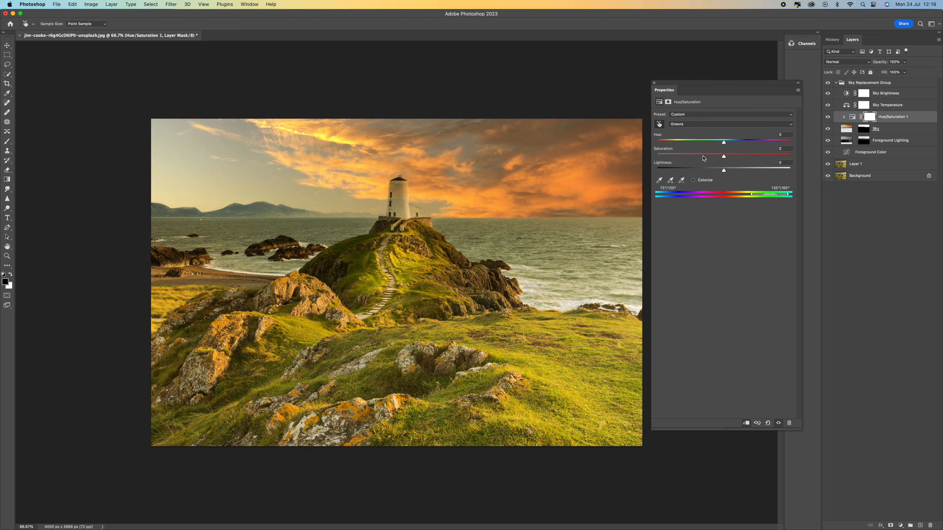
left_click_drag(703, 156, 729, 157)
- Reduce the Reds saturation slightly below zero and close the Hue/Saturation settings
left_click(701, 126)
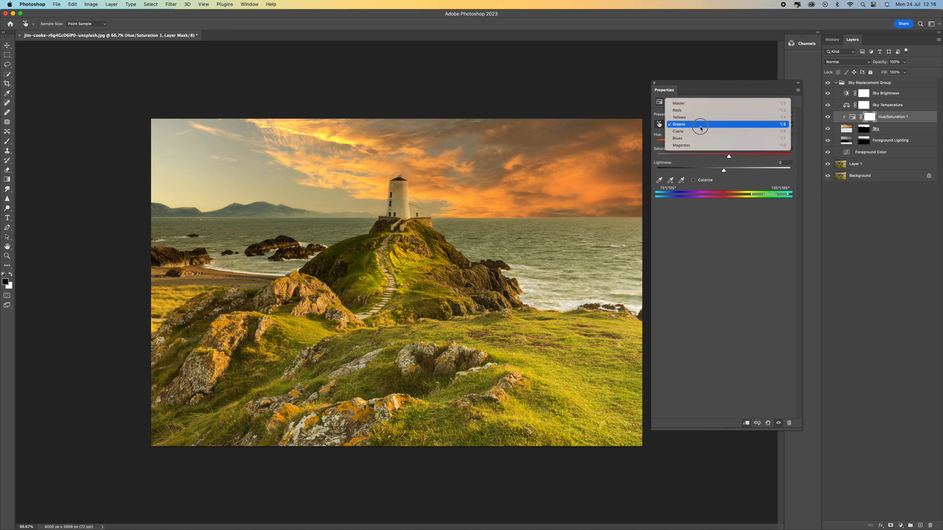
left_click(693, 110)
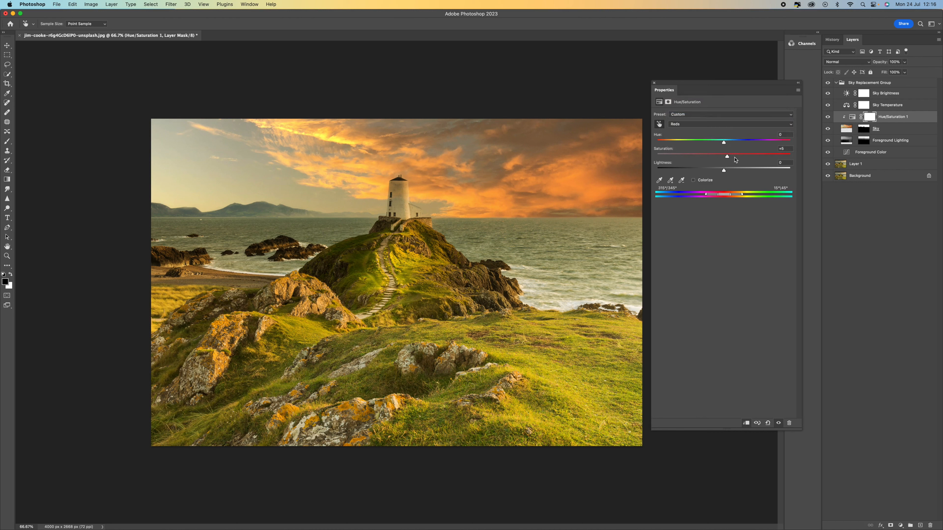
mouse_move(727, 157)
left_mouse_down()
mouse_move(707, 156)
mouse_move(721, 156)
left_mouse_up()
left_click(654, 83)
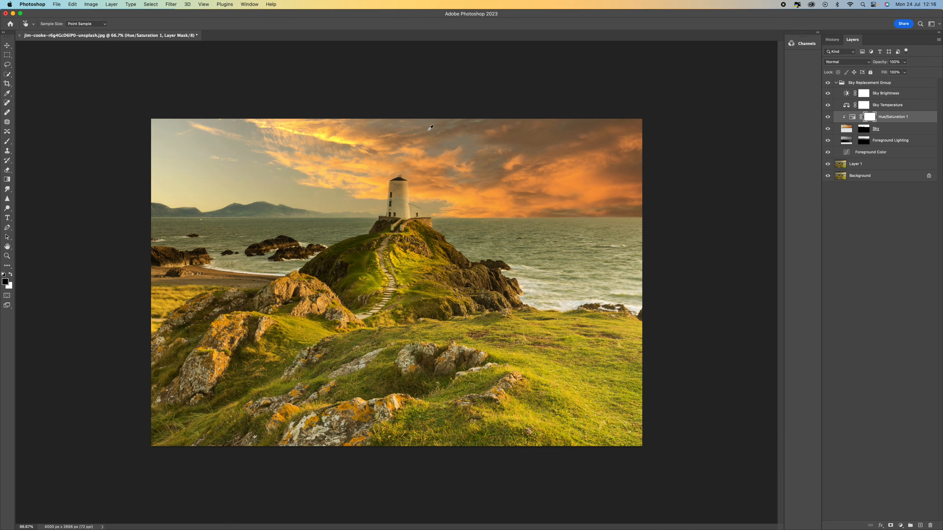
- Add a Photo Filter adjustment layer at the top of the Sky Replacement Group
key("super+1")
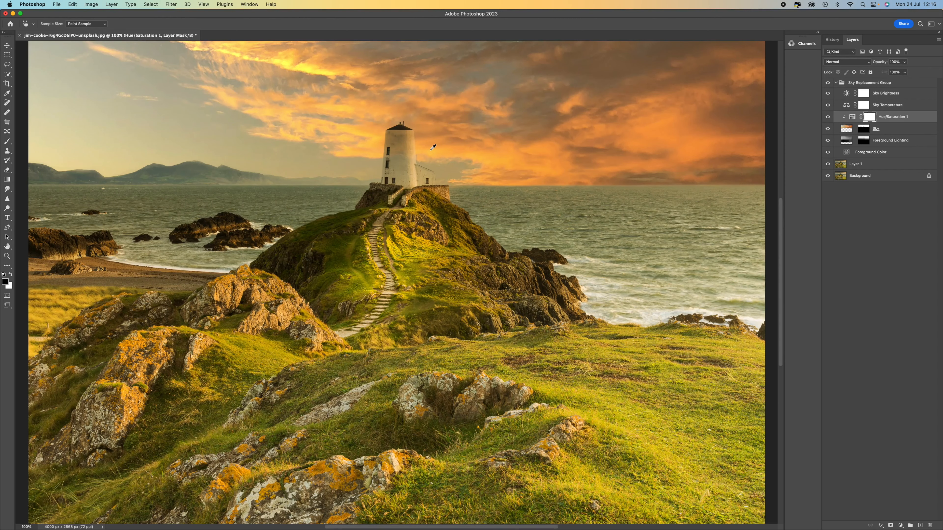
key("super+0")
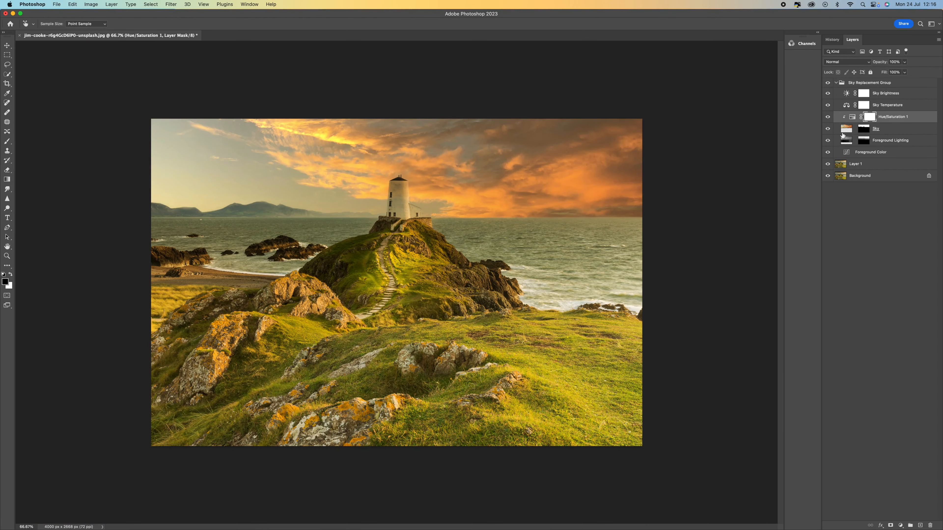
left_click(914, 83)
key("x")
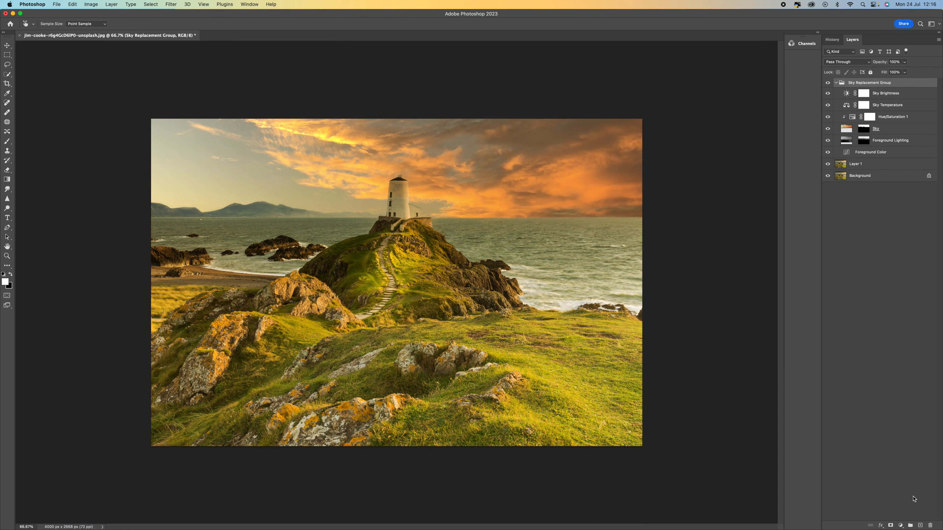
left_click(901, 525)
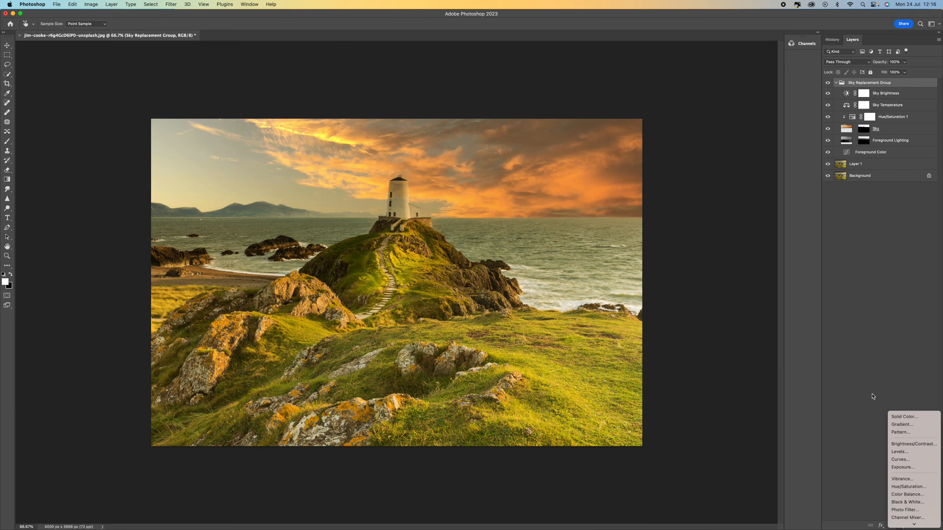
scroll(914, 448, "down", 5)
left_click(918, 465)
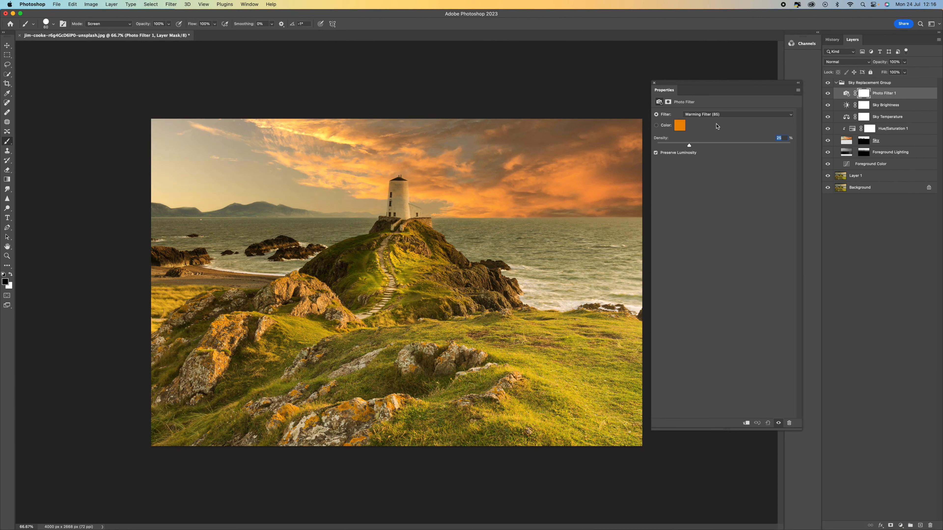
- Try Warming Filter (LBA) and Warming Filter (81), and return the photo filter to Warming Filter (85)
left_click(718, 114)
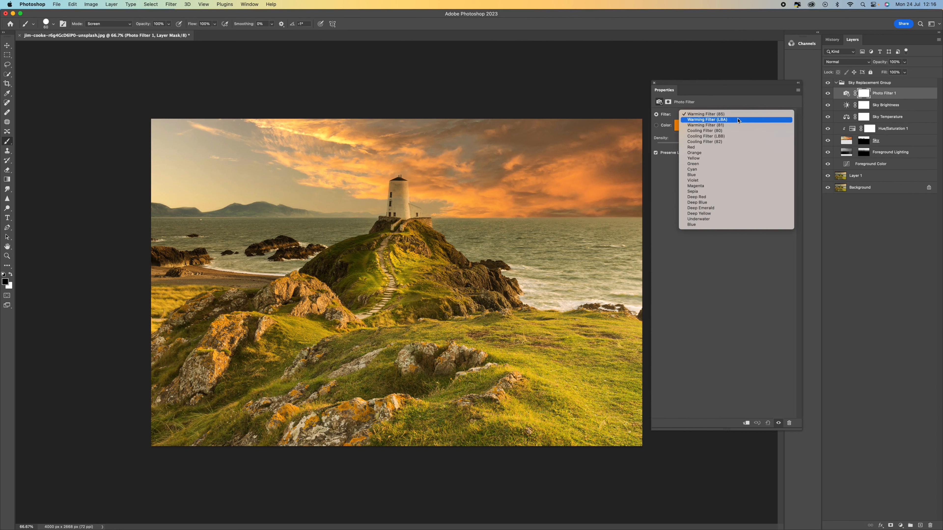
left_click(738, 120)
left_click(740, 115)
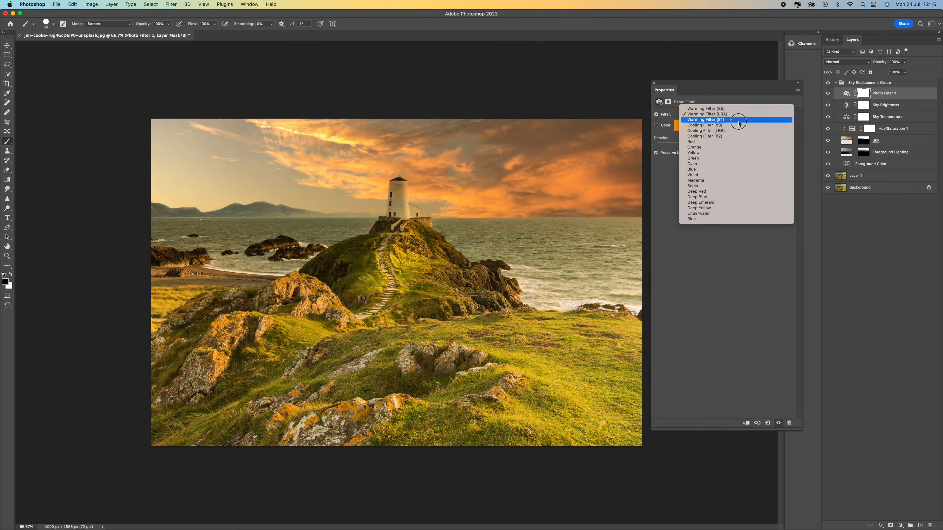
left_click(739, 120)
left_click(743, 116)
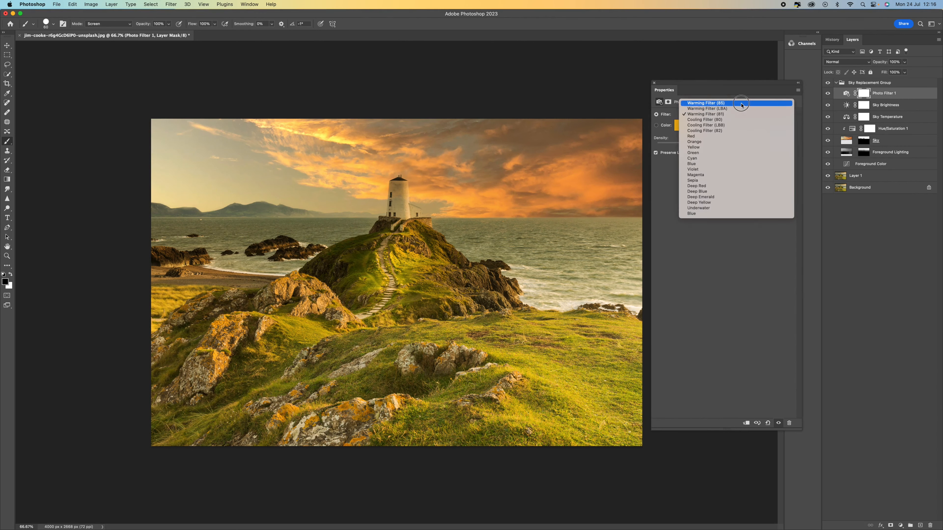
left_click(740, 105)
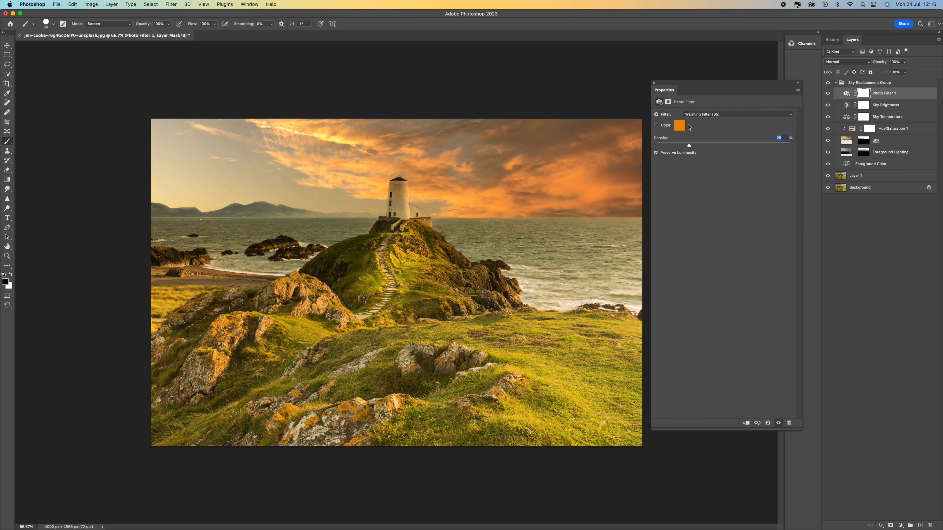
- Switch the photo filter to a custom color, accepting the orange ec8a00
left_click(680, 126)
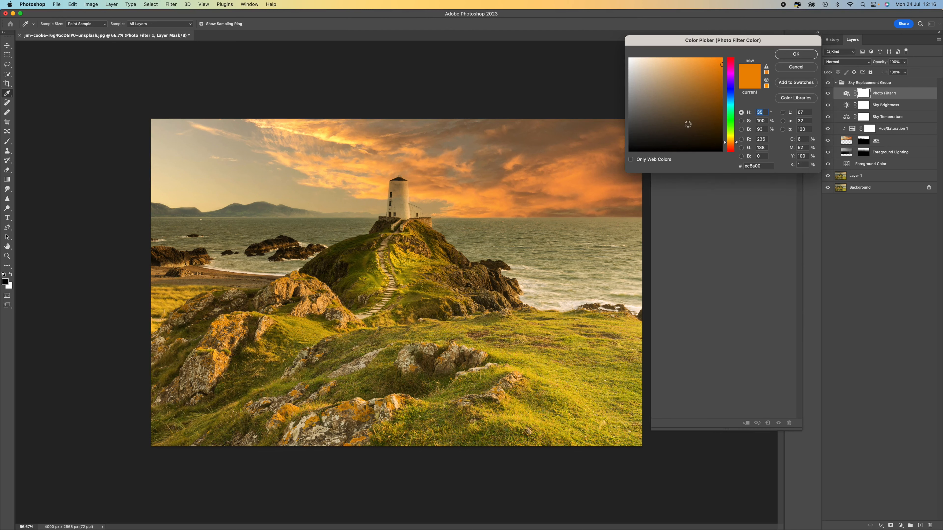
left_click(796, 54)
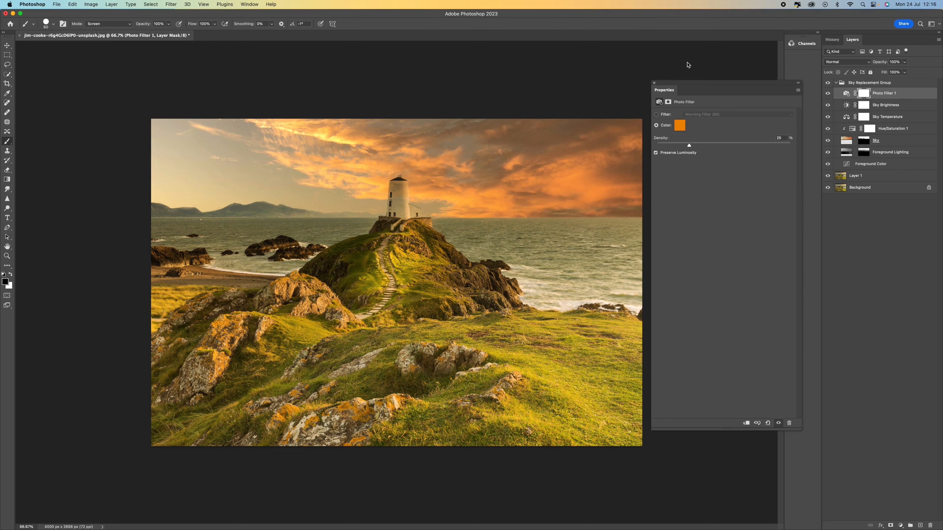
- Raise the photo filter's density slightly, revisit its custom color, and close the filter settings
mouse_move(690, 145)
left_mouse_down()
mouse_move(729, 145)
mouse_move(697, 148)
left_mouse_up()
left_click(684, 129)
left_click(798, 56)
left_click(654, 83)
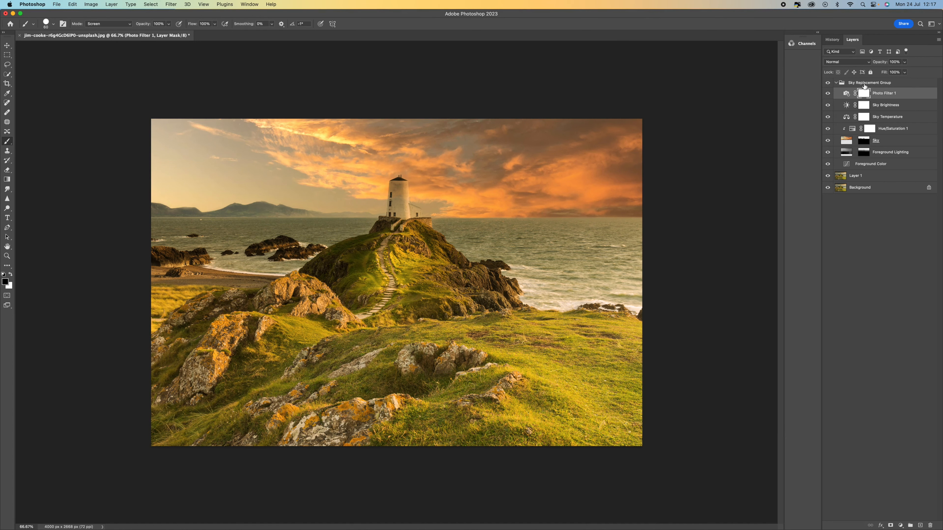
- Compare the image with and without the Photo Filter 1 layer, both at full view and magnified on the headland
left_click(829, 94)
left_click(828, 94)
key("super+plus")
key("super+plus")
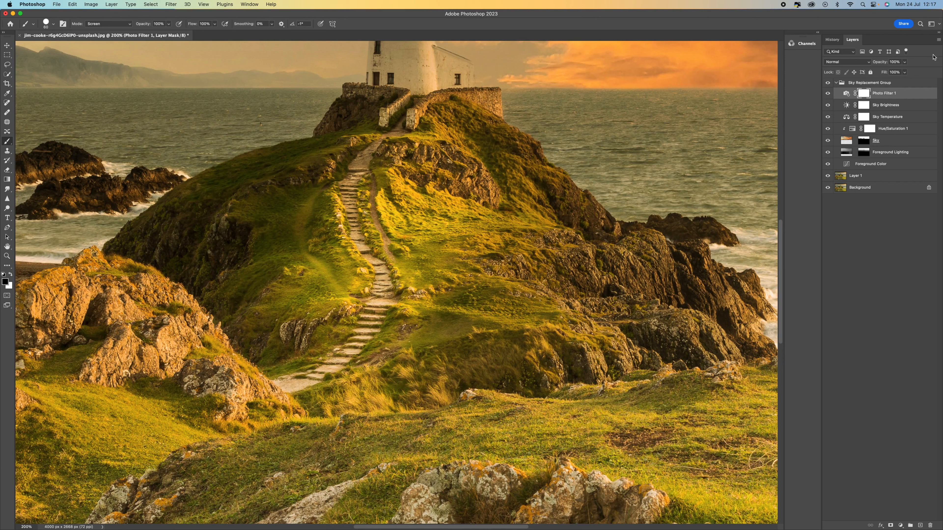
left_click(829, 95)
left_click(829, 95)
key("super+minus")
key("super+minus")
key("super+minus")
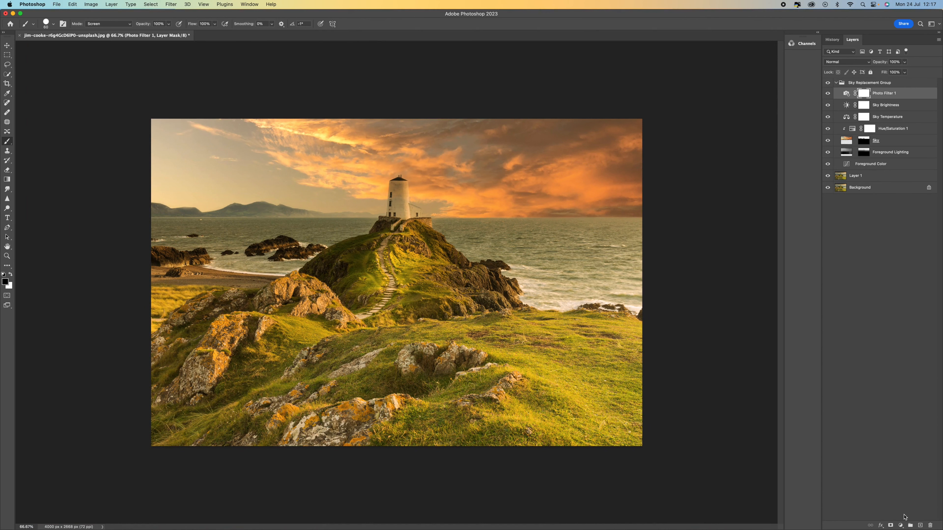
- Add a Curves adjustment layer above the photo filter and place highlight, midtone and shadow points on the RGB curve
left_click(901, 523)
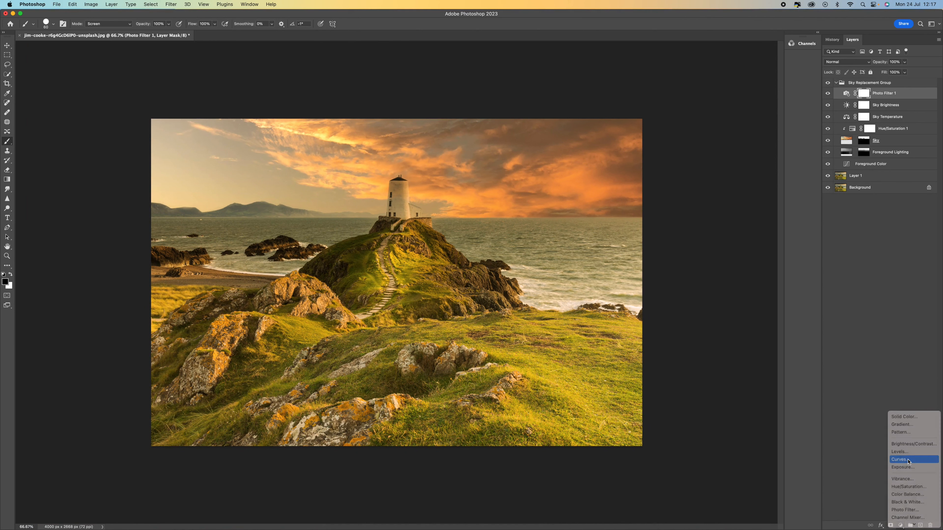
left_click(904, 463)
left_click(754, 156)
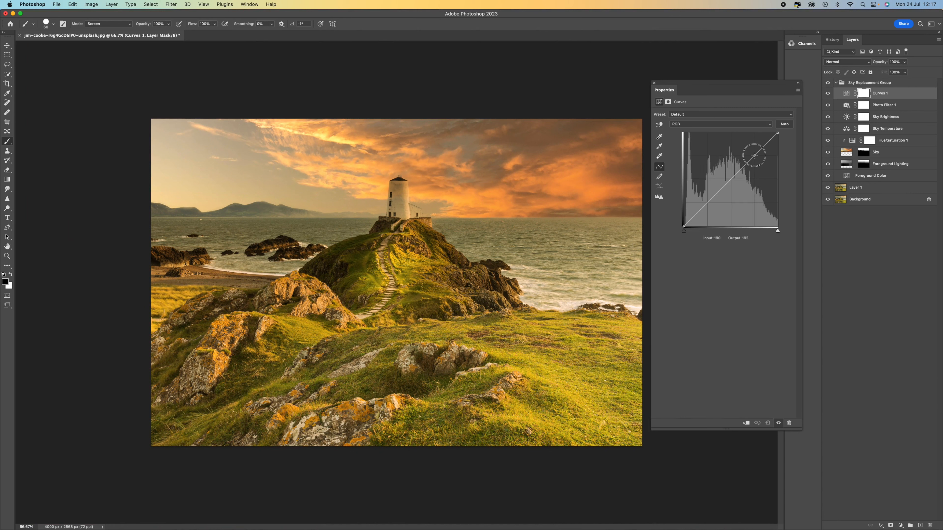
left_click(731, 179)
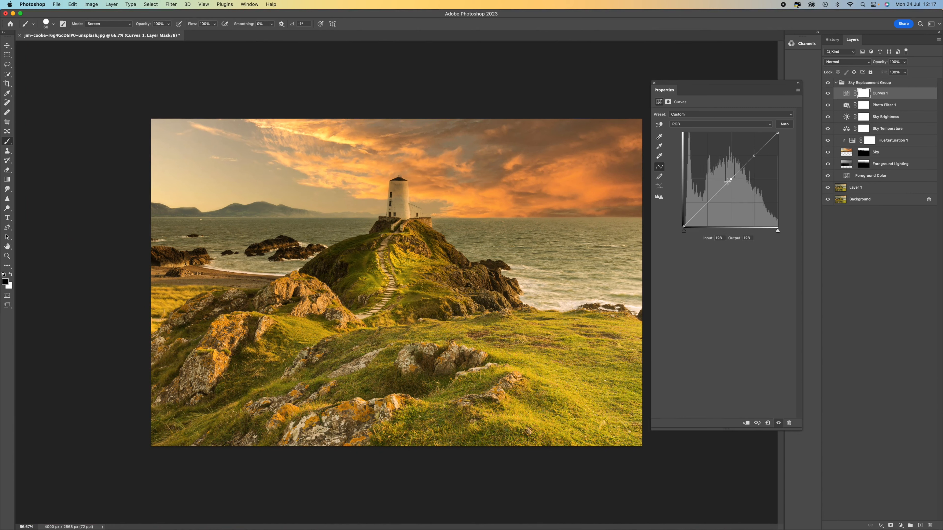
left_click(705, 204)
- Shape a gentle S-curve by lowering the shadow point and raising the highlight point slightly, fine-tune the midpoint, and close the Curves settings
left_click_drag(706, 204, 707, 205)
left_click_drag(707, 205, 707, 207)
left_click_drag(754, 156, 754, 154)
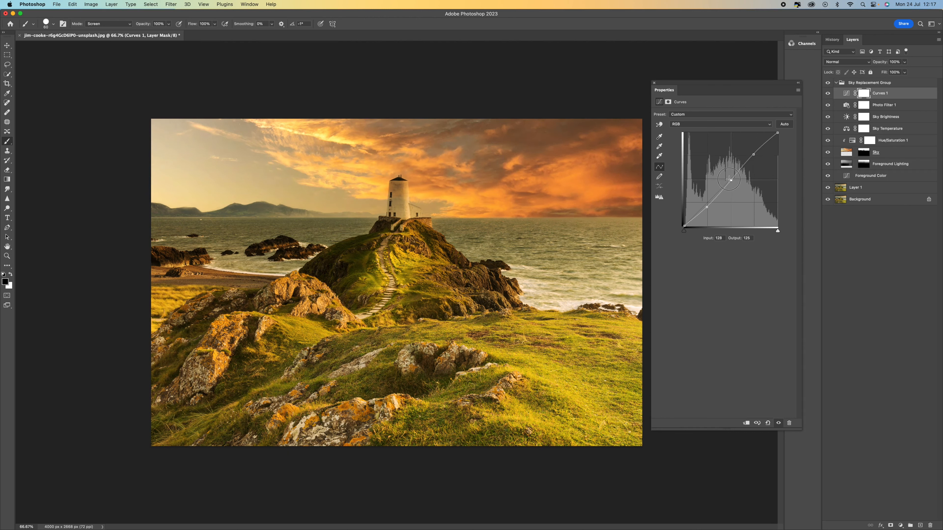
left_click_drag(729, 179, 729, 179)
left_click(655, 82)
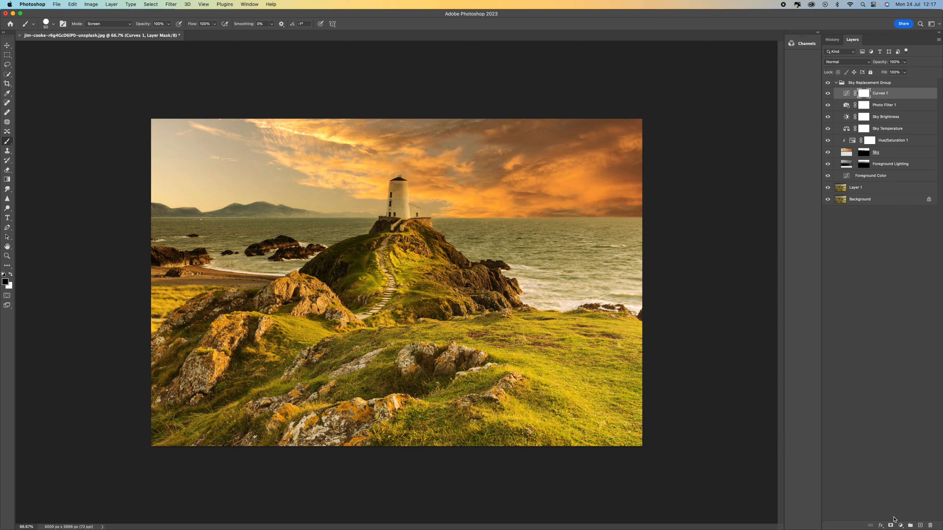
- Add a Hue/Saturation adjustment layer above the curves, set Master saturation to about -6, and close its settings
left_click(901, 526)
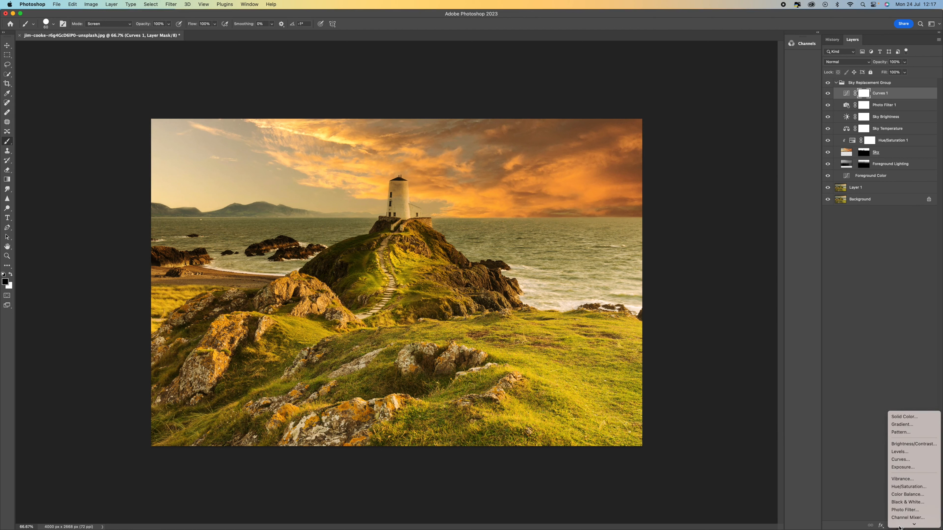
left_click(919, 490)
left_click(717, 156)
left_click_drag(717, 156, 719, 158)
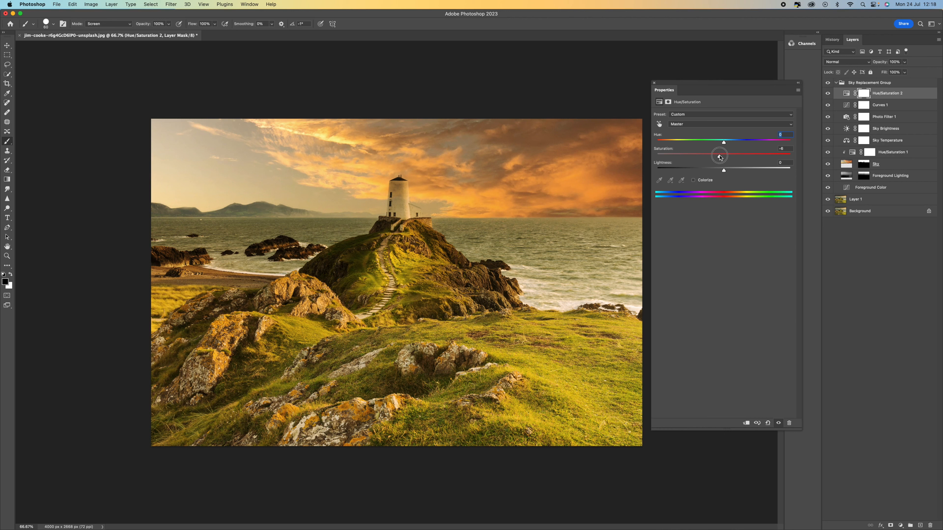
left_click_drag(720, 157, 721, 157)
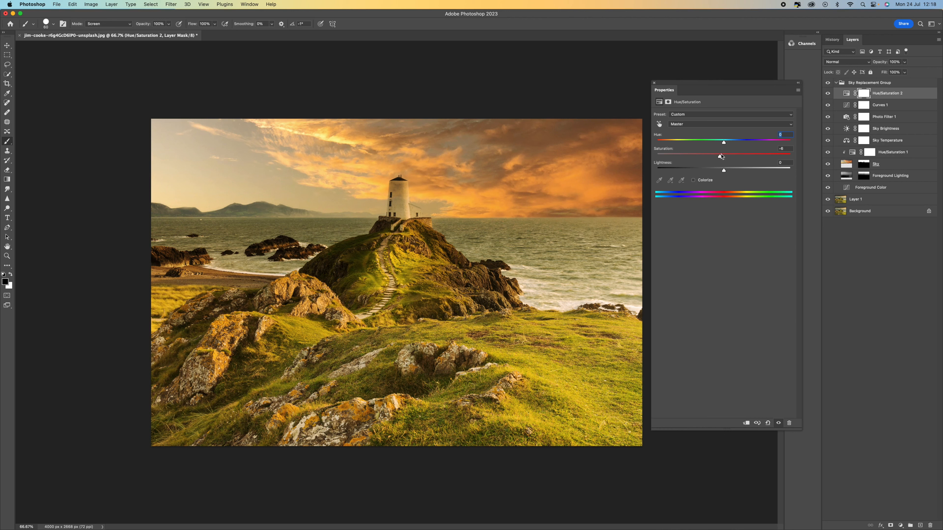
left_click(654, 84)
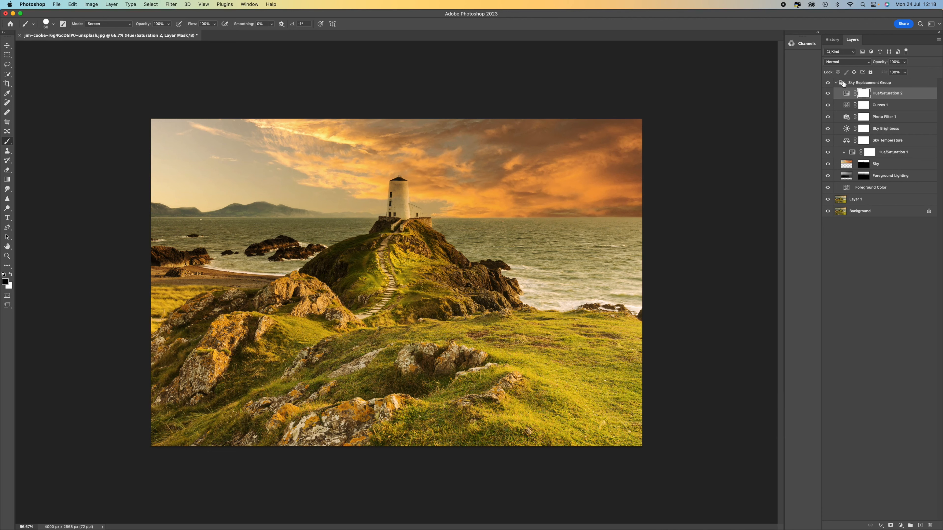
- Create a history snapshot of the finished edit and compare it with the original photo, ending on the snapshot
left_click(832, 39)
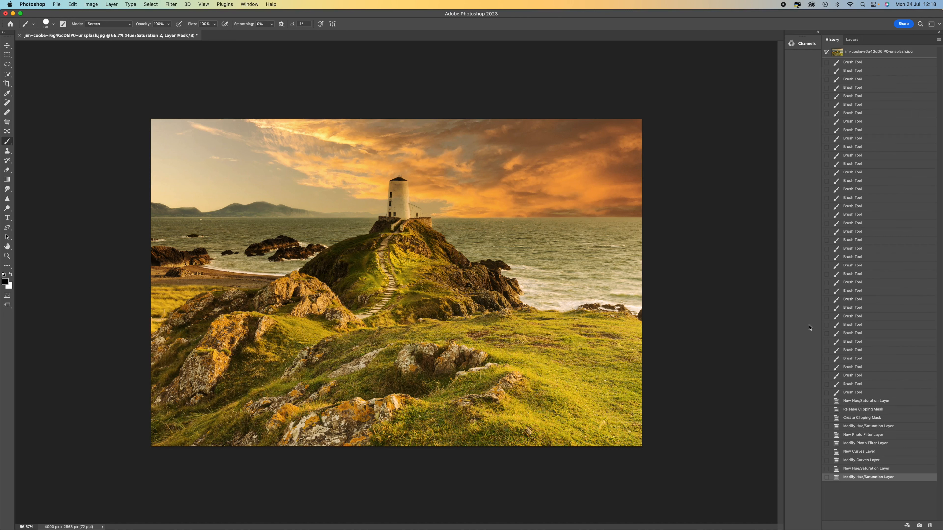
left_click(920, 525)
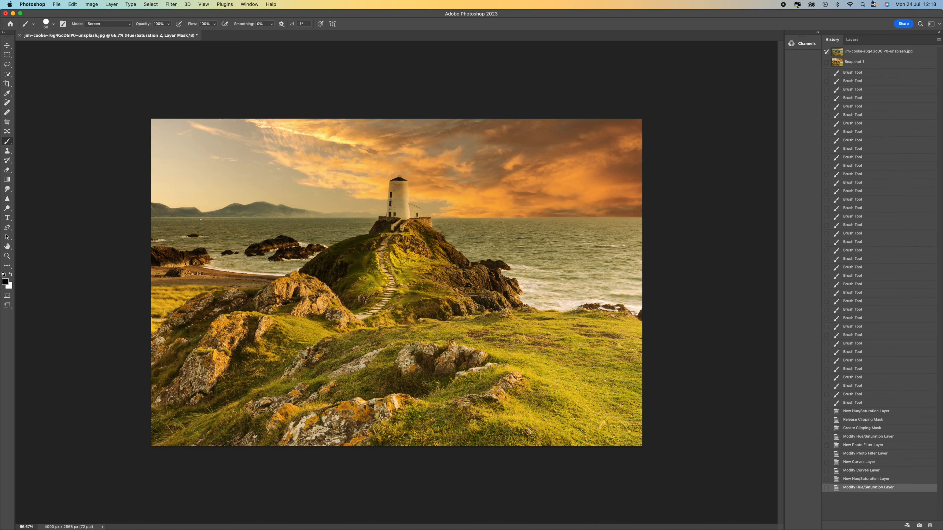
left_click(858, 53)
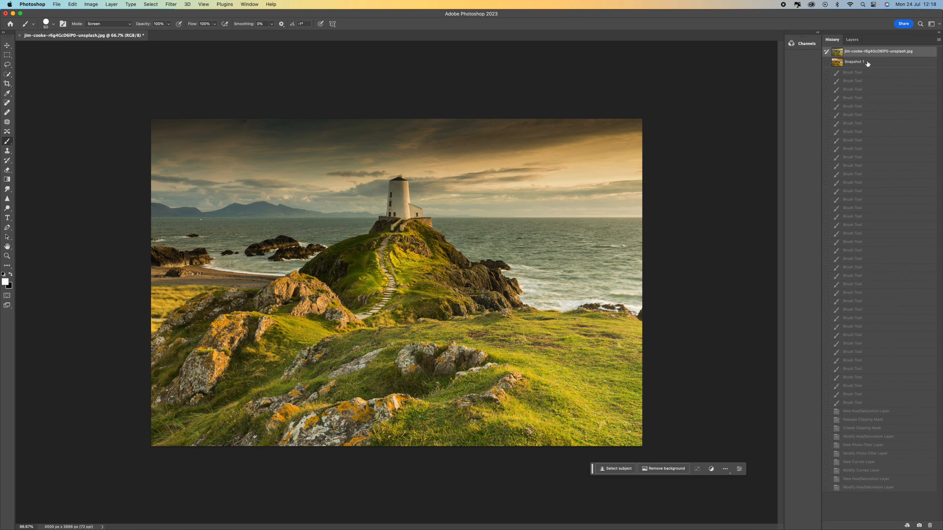
left_click(868, 63)
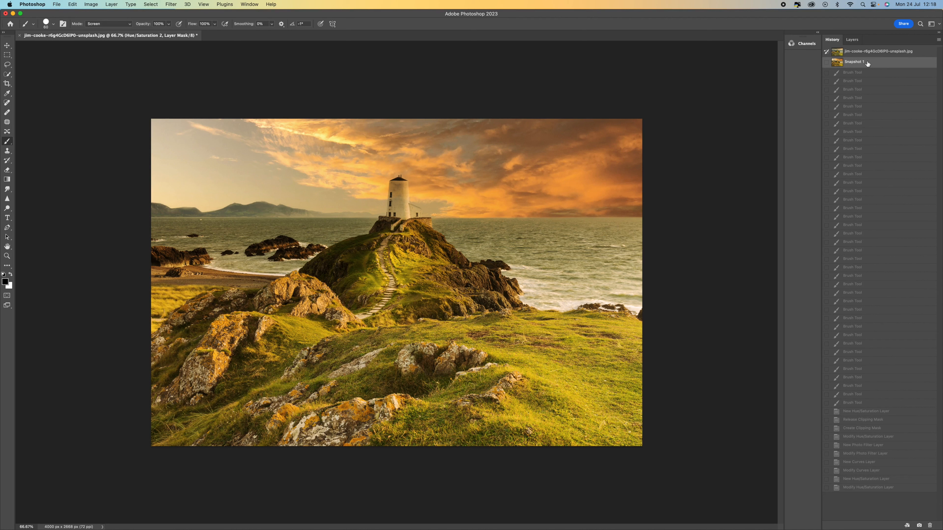
left_click(869, 53)
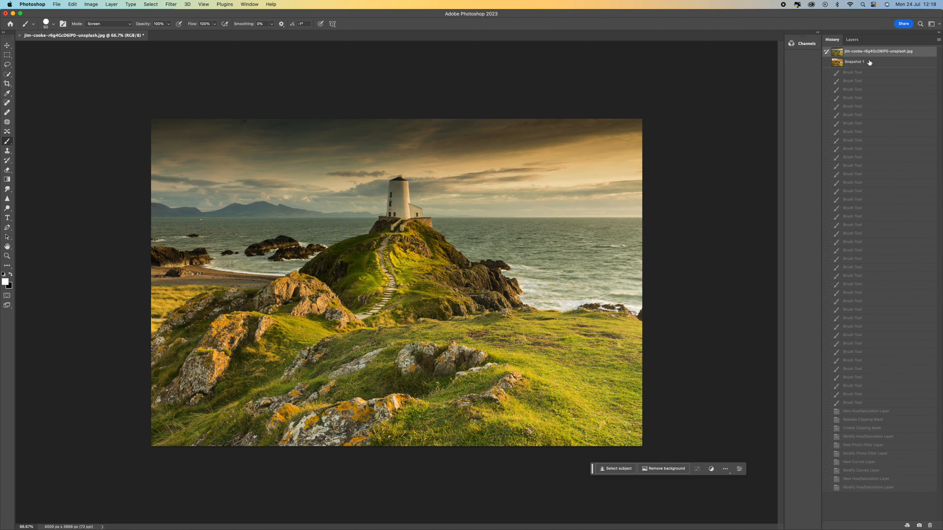
left_click(870, 63)
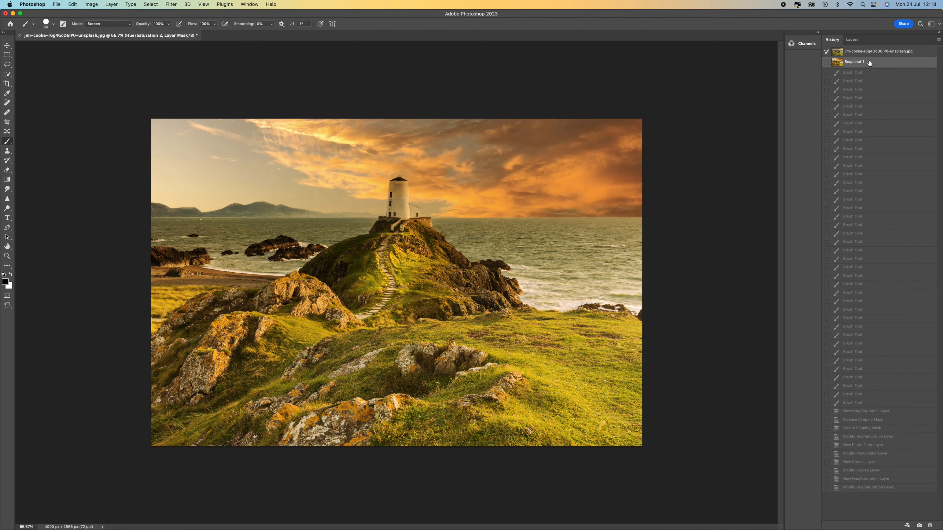